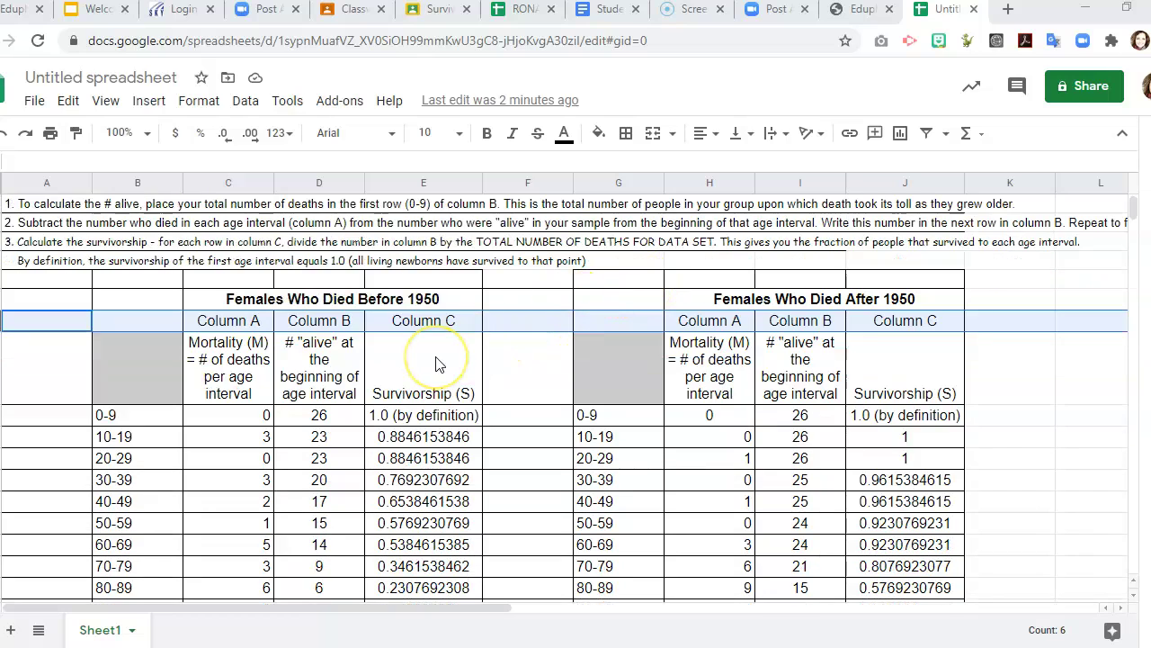
# Insert a chart of the age intervals and survivorship values for females who died before 1950.
pyautogui.click(433, 361)
pyautogui.scroll(-1, 432, 351)
pyautogui.scroll(-1, 373, 352)
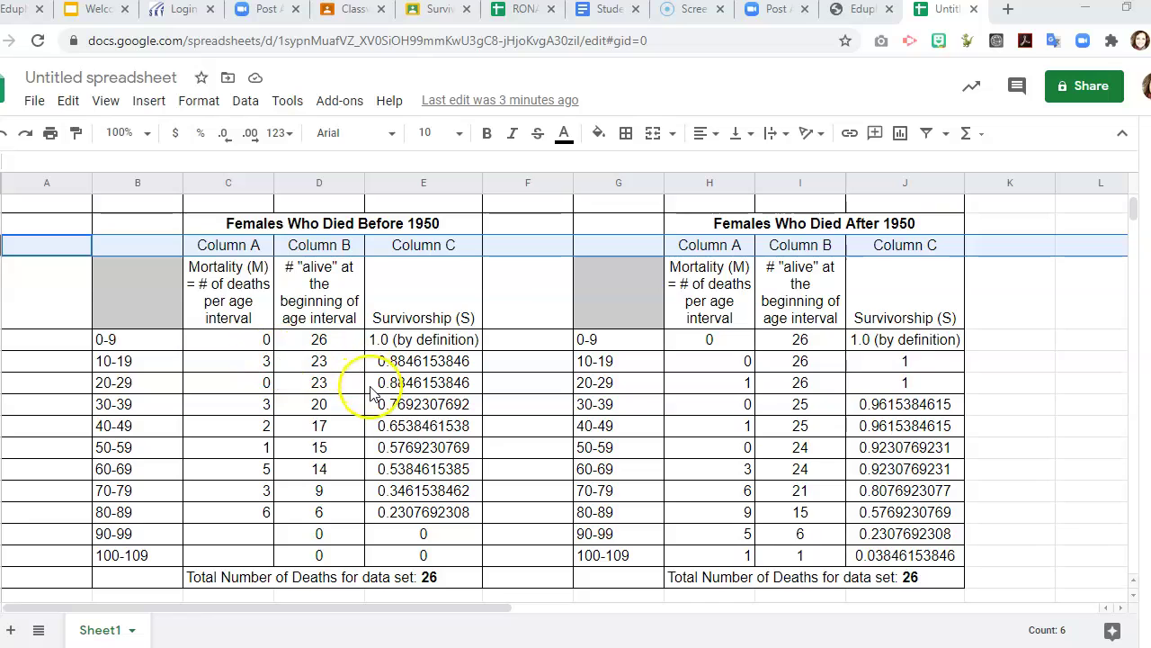
pyautogui.scroll(-5, 360, 387)
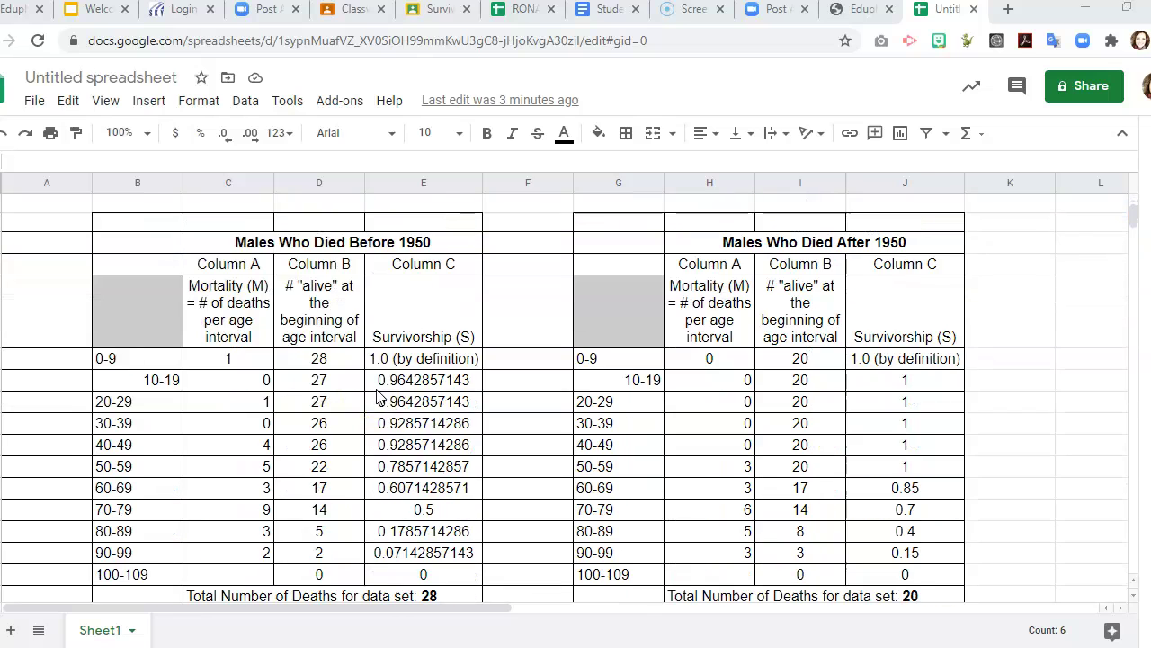
pyautogui.scroll(5, 382, 400)
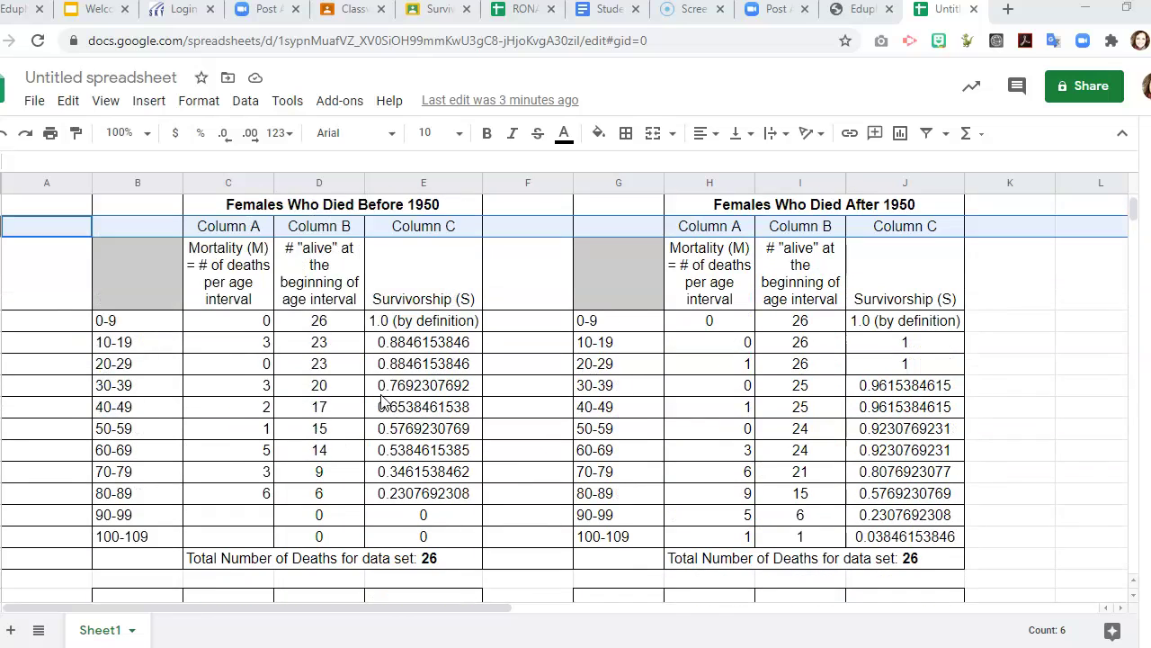
pyautogui.scroll(1, 382, 402)
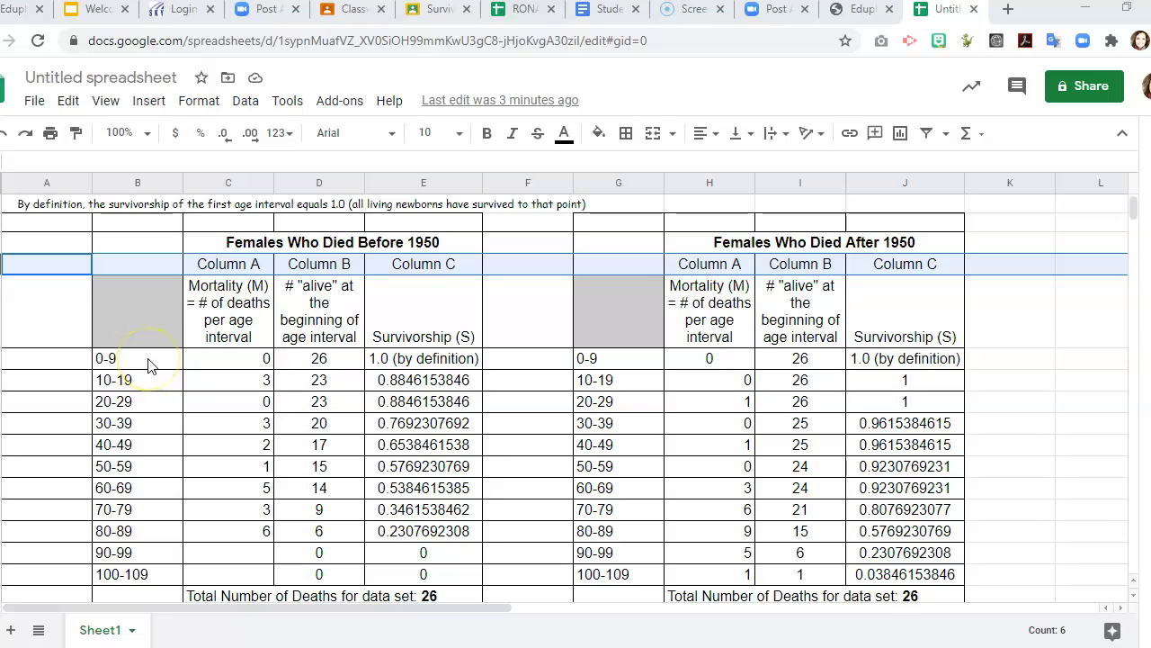
pyautogui.moveTo(149, 360); pyautogui.dragTo(160, 586)
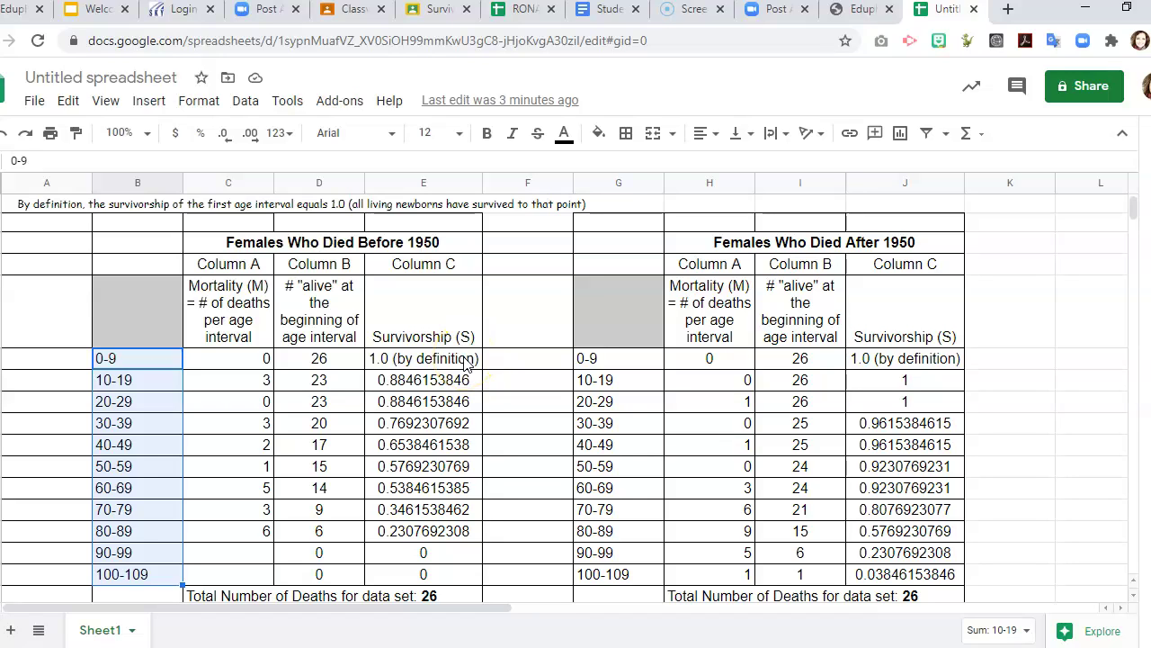
pyautogui.moveTo(463, 360); pyautogui.dragTo(467, 577)
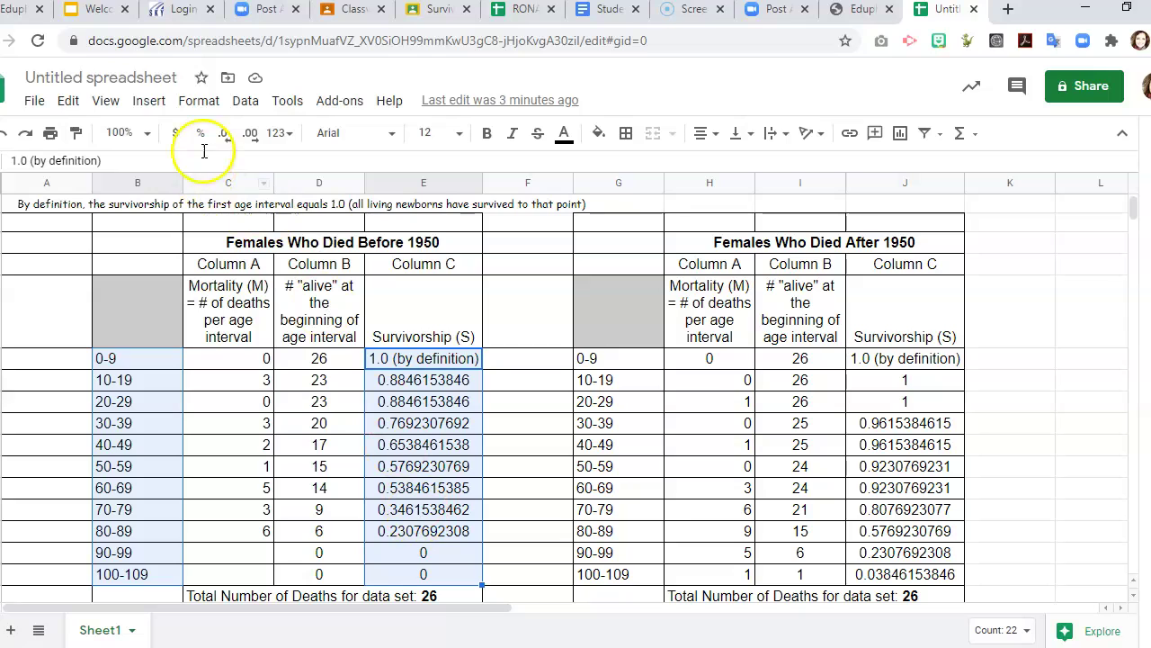
pyautogui.click(151, 102)
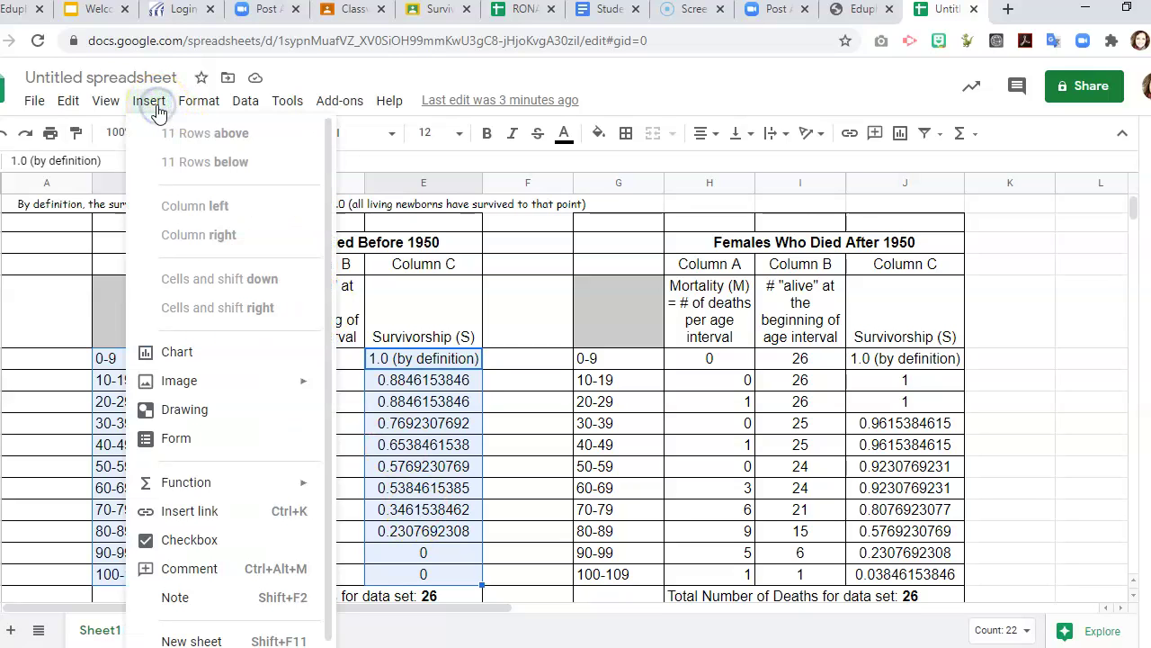
pyautogui.click(176, 353)
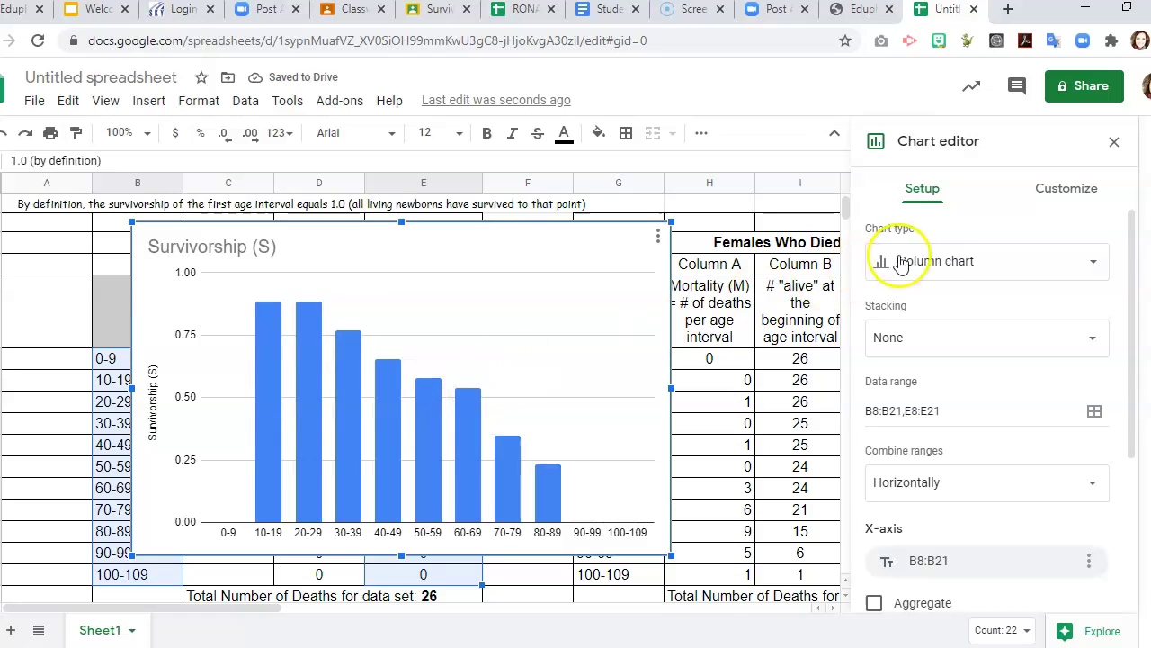
# Change the survivorship chart from a column chart to a line chart.
pyautogui.click(936, 261)
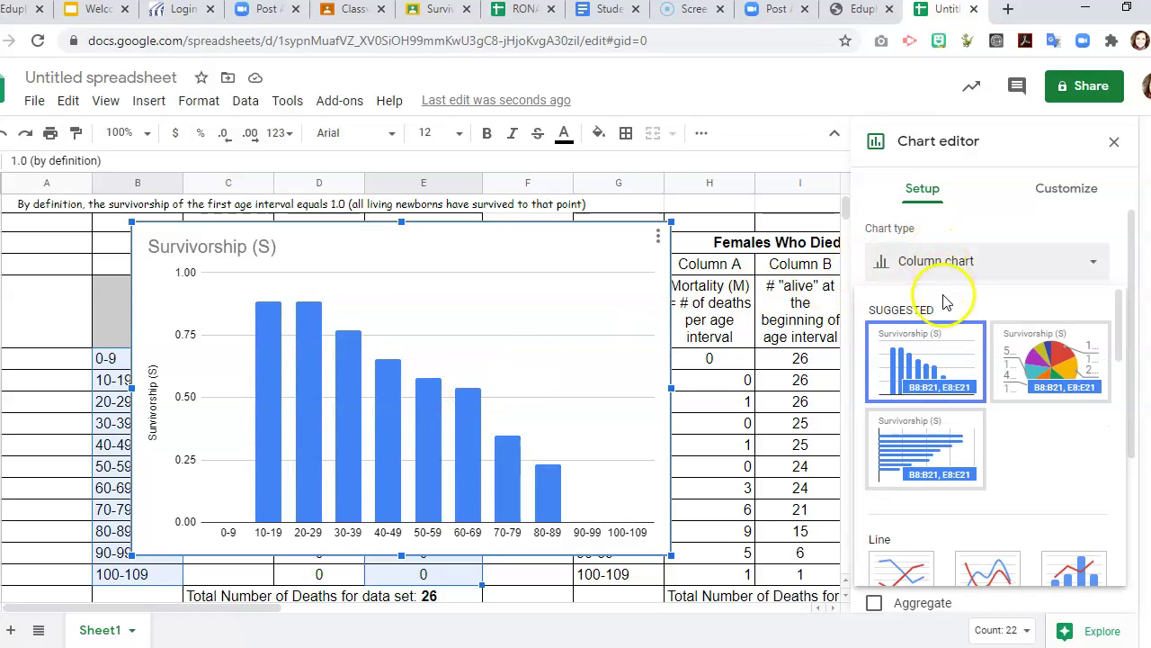
pyautogui.scroll(-3, 941, 349)
pyautogui.click(906, 310)
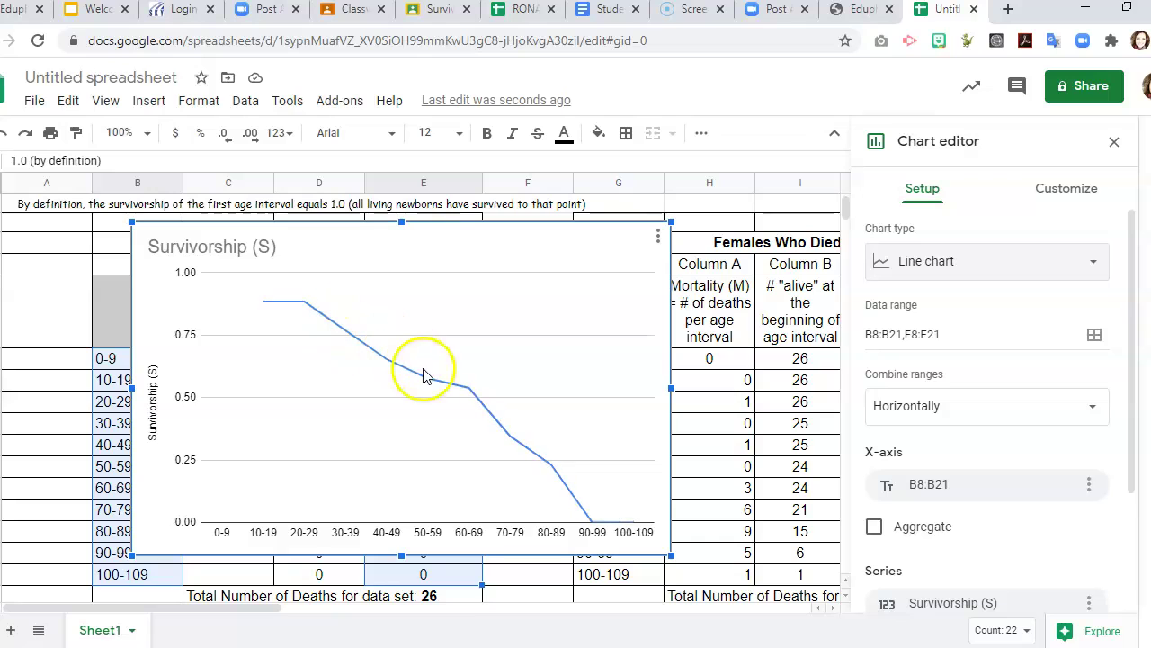
# Examine the formatting options of the Survivorship (S) series in the line chart.
pyautogui.doubleClick(479, 402)
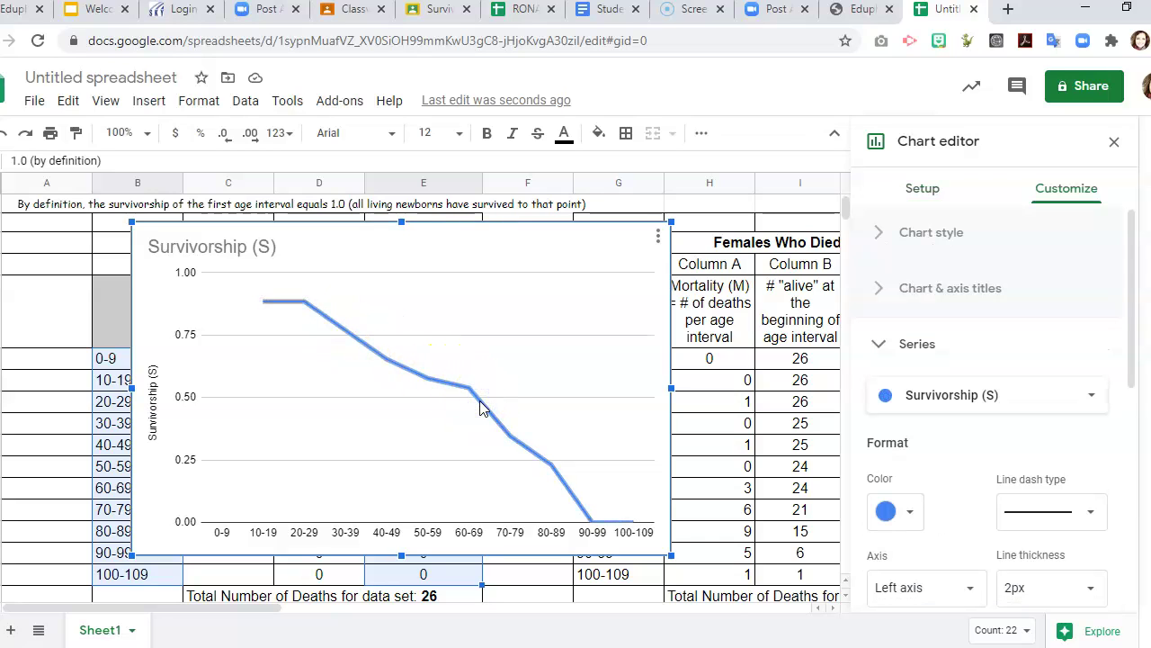
pyautogui.scroll(-3, 990, 385)
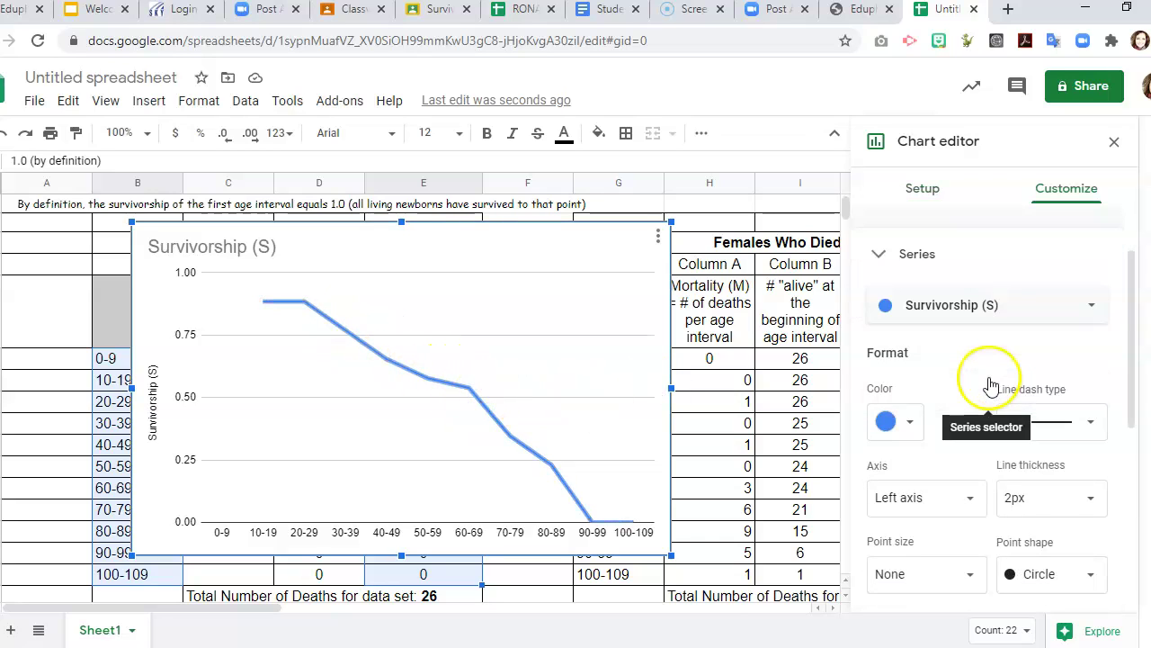
pyautogui.scroll(-5, 986, 382)
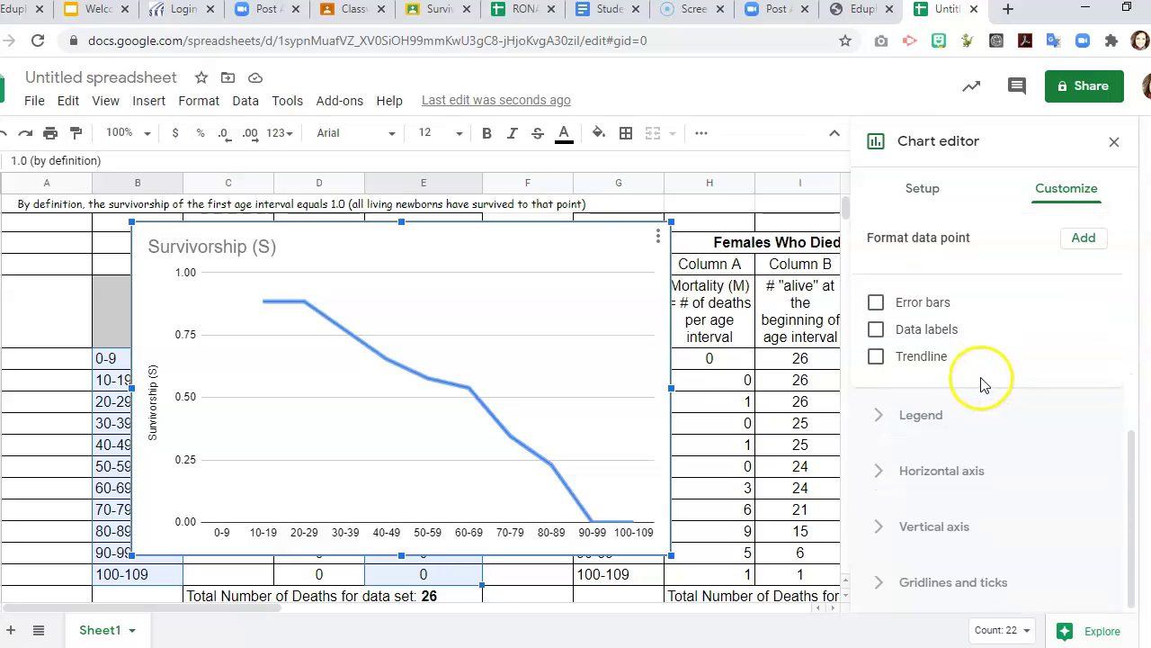
pyautogui.scroll(5, 982, 384)
pyautogui.scroll(4, 982, 385)
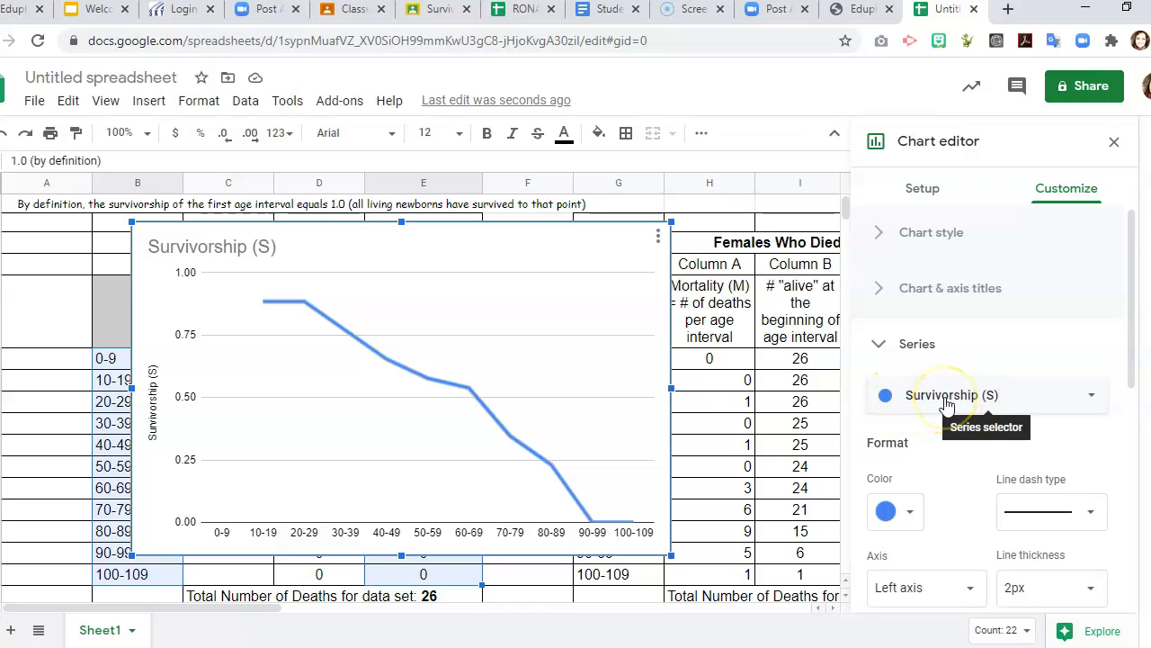
pyautogui.click(946, 403)
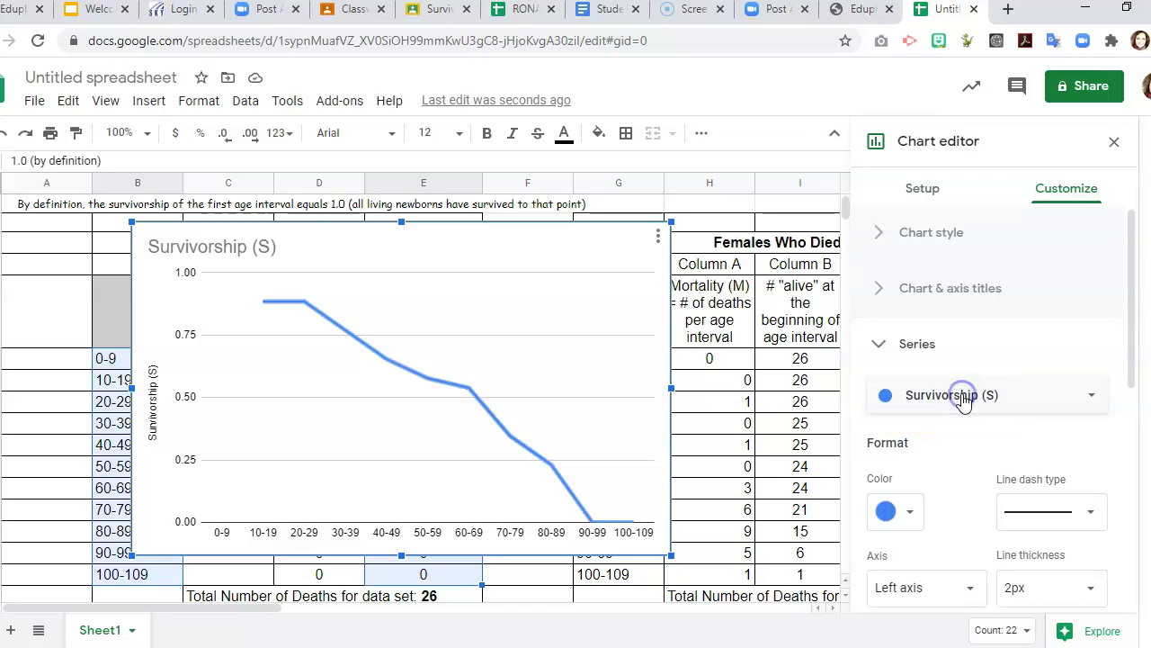
pyautogui.click(1083, 400)
pyautogui.click(1083, 401)
pyautogui.scroll(-1, 960, 402)
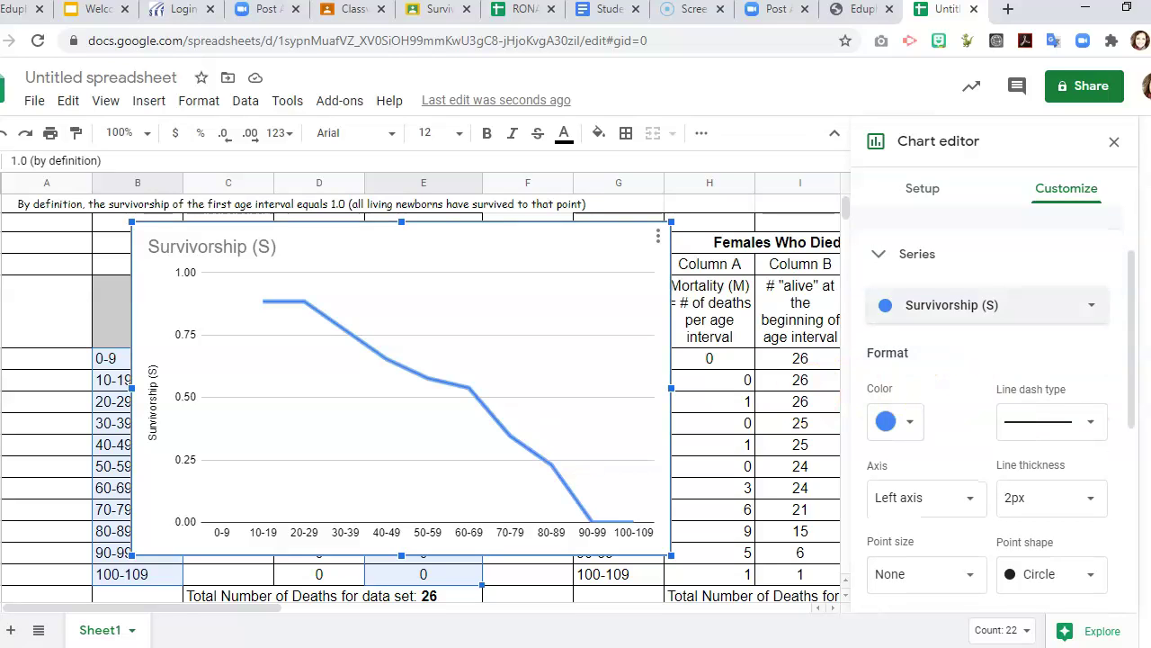
pyautogui.click(918, 406)
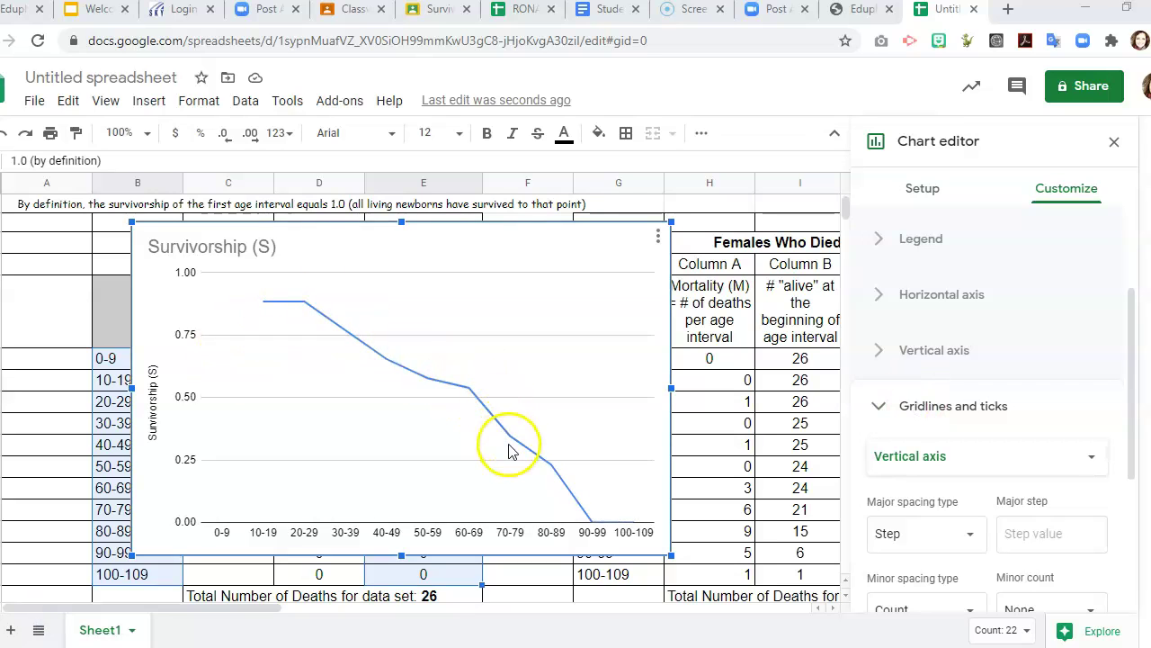
# Move the survivorship chart over columns A to F, clear of the Females Who Died After 1950 table.
pyautogui.click(927, 191)
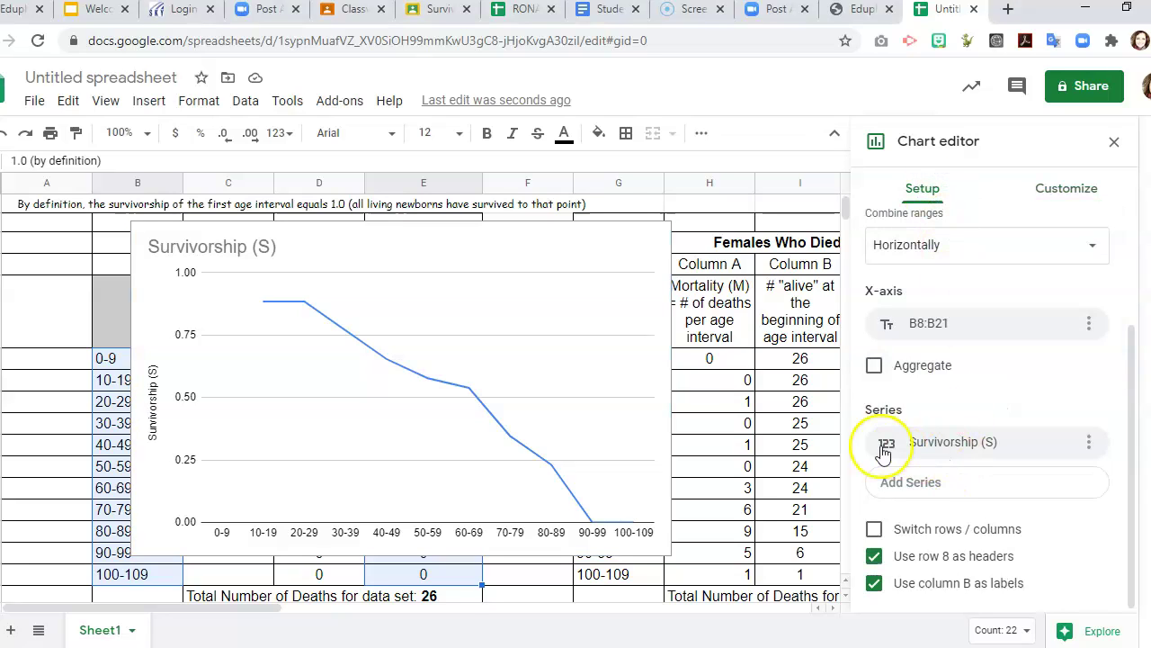
pyautogui.click(904, 490)
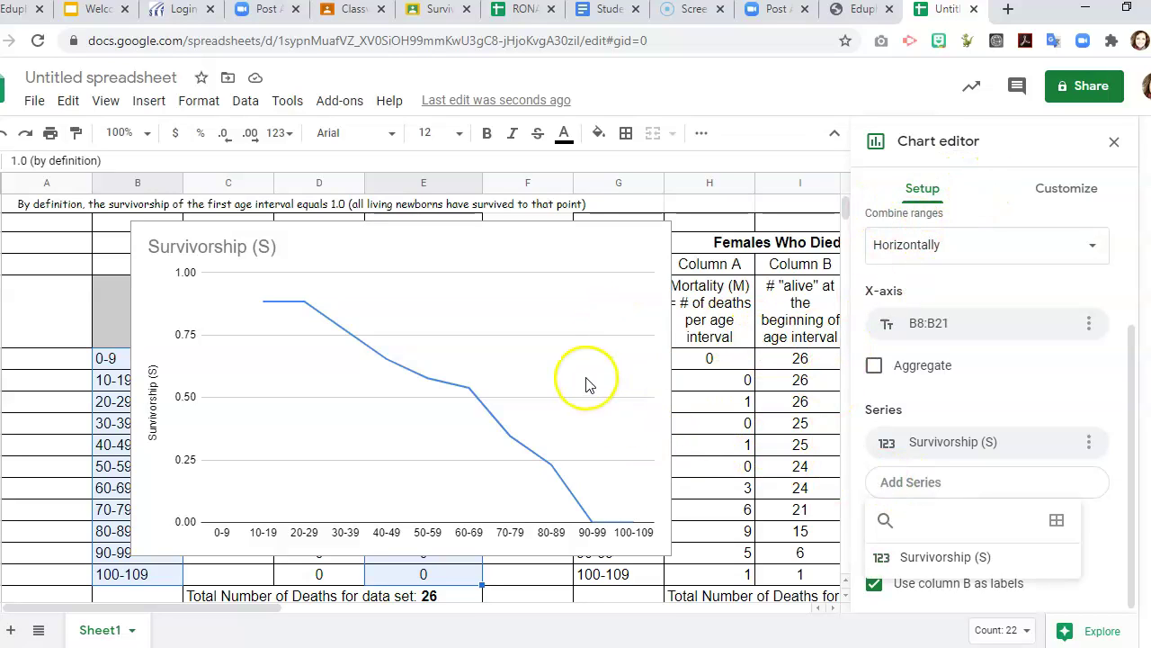
pyautogui.click(450, 381)
pyautogui.moveTo(513, 276); pyautogui.dragTo(234, 250)
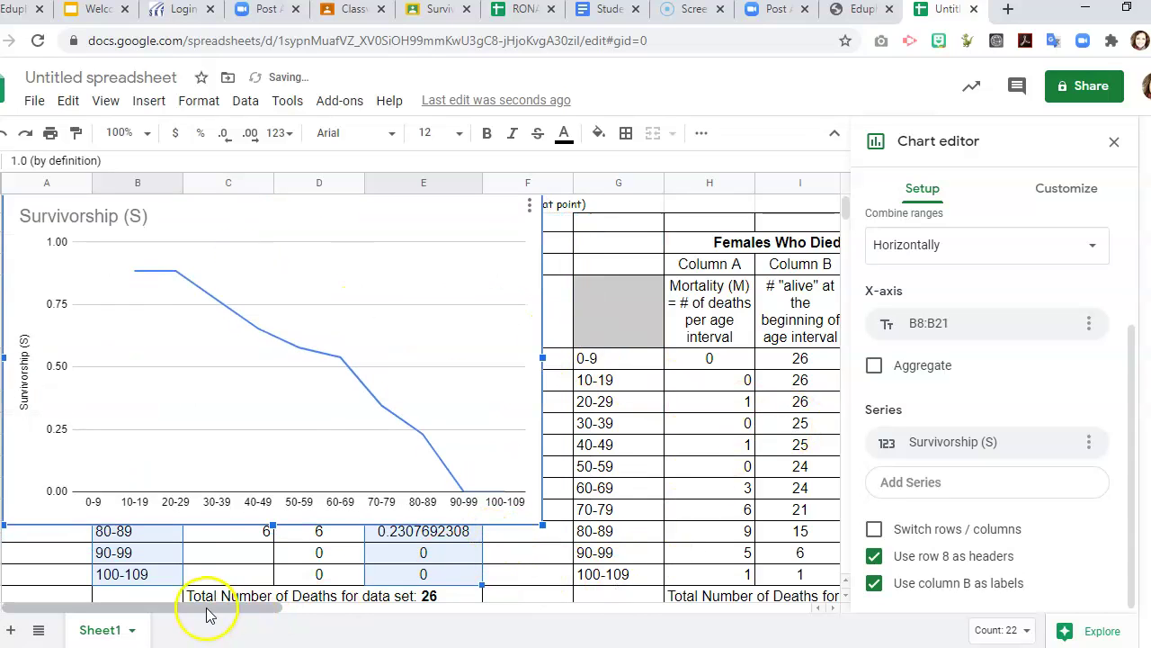
# Add the survivorship values of females who died after 1950, range J11:J21, as a second chart series.
pyautogui.moveTo(210, 611); pyautogui.dragTo(272, 611)
pyautogui.click(936, 486)
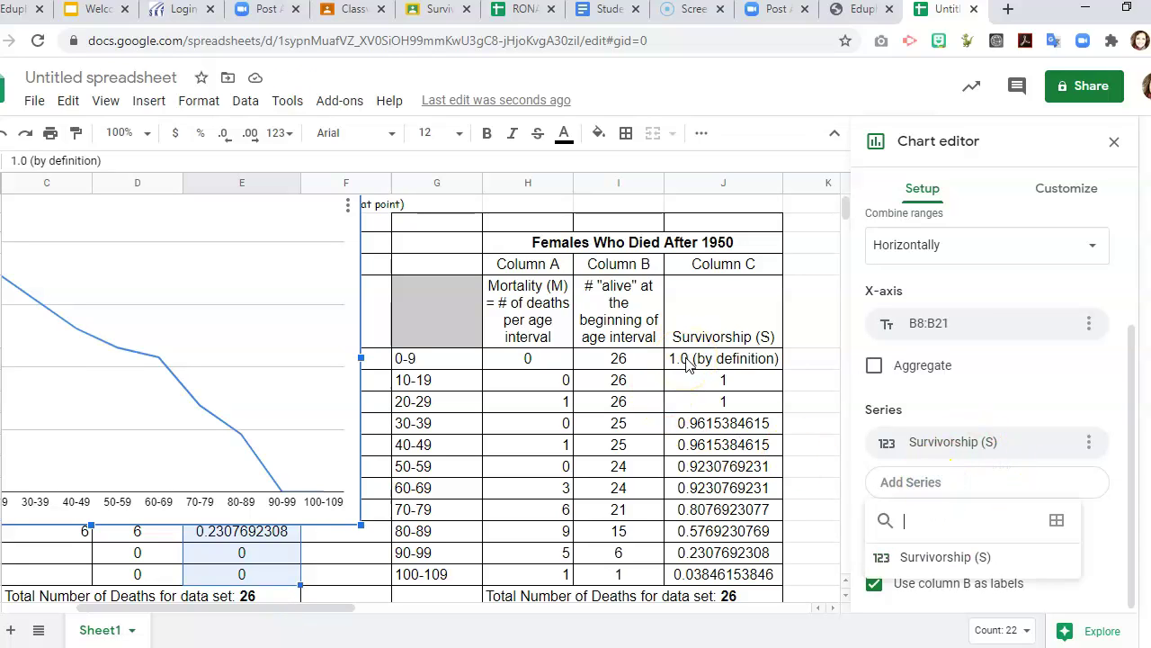
pyautogui.moveTo(686, 359); pyautogui.dragTo(701, 573)
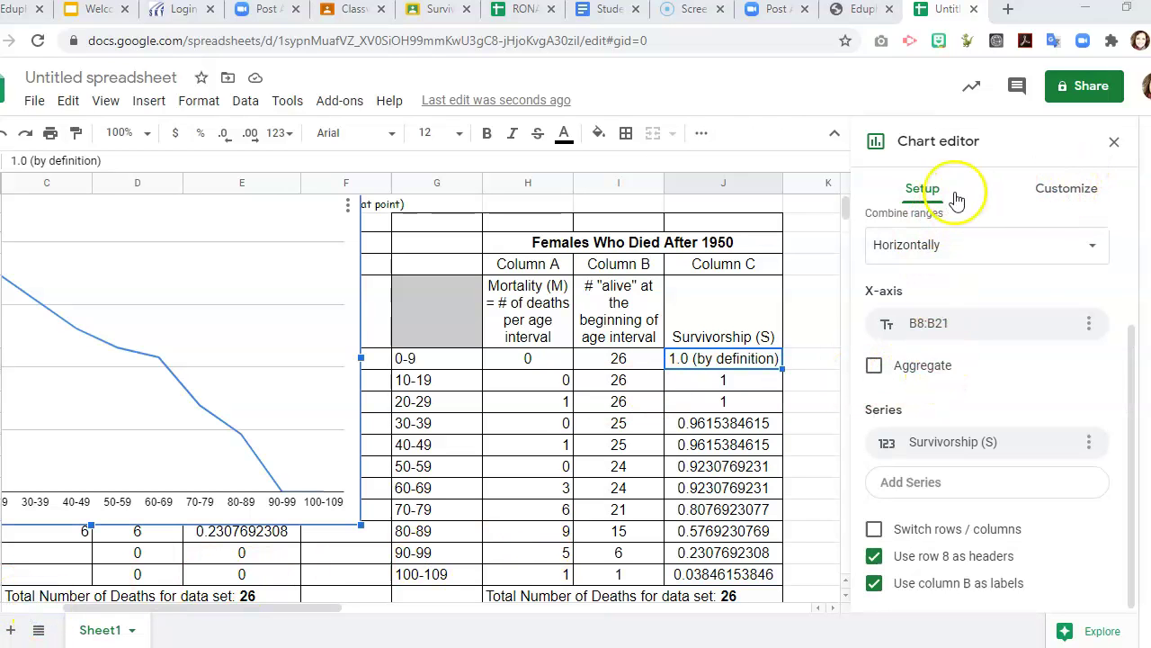
pyautogui.click(900, 486)
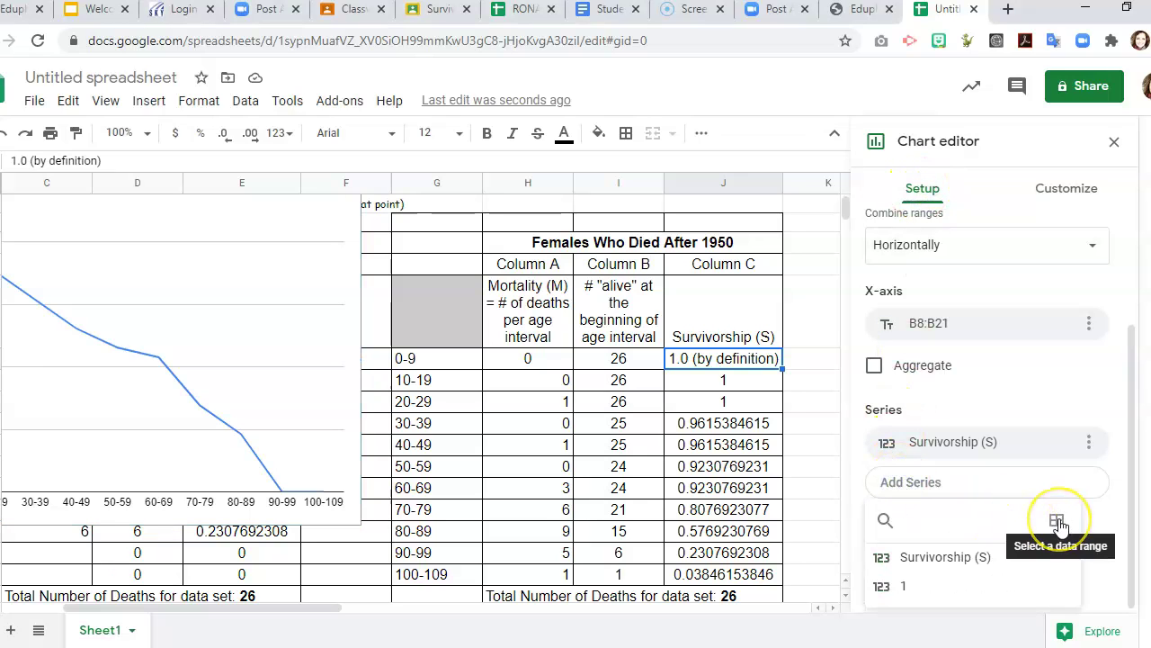
pyautogui.click(1058, 521)
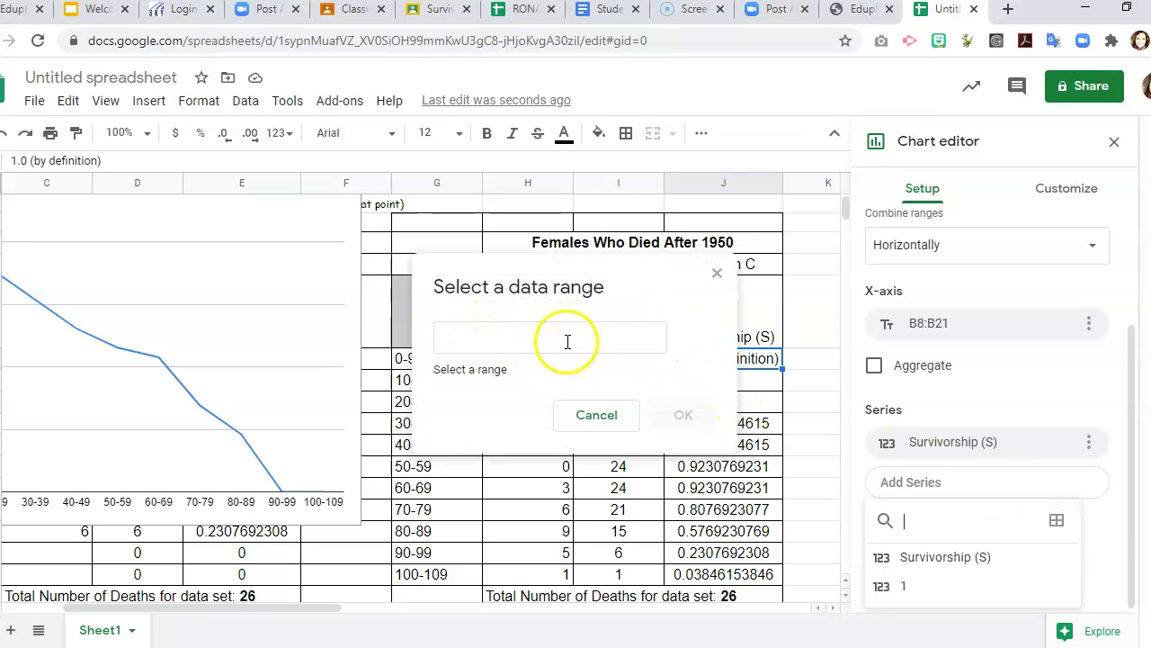
pyautogui.click(760, 364)
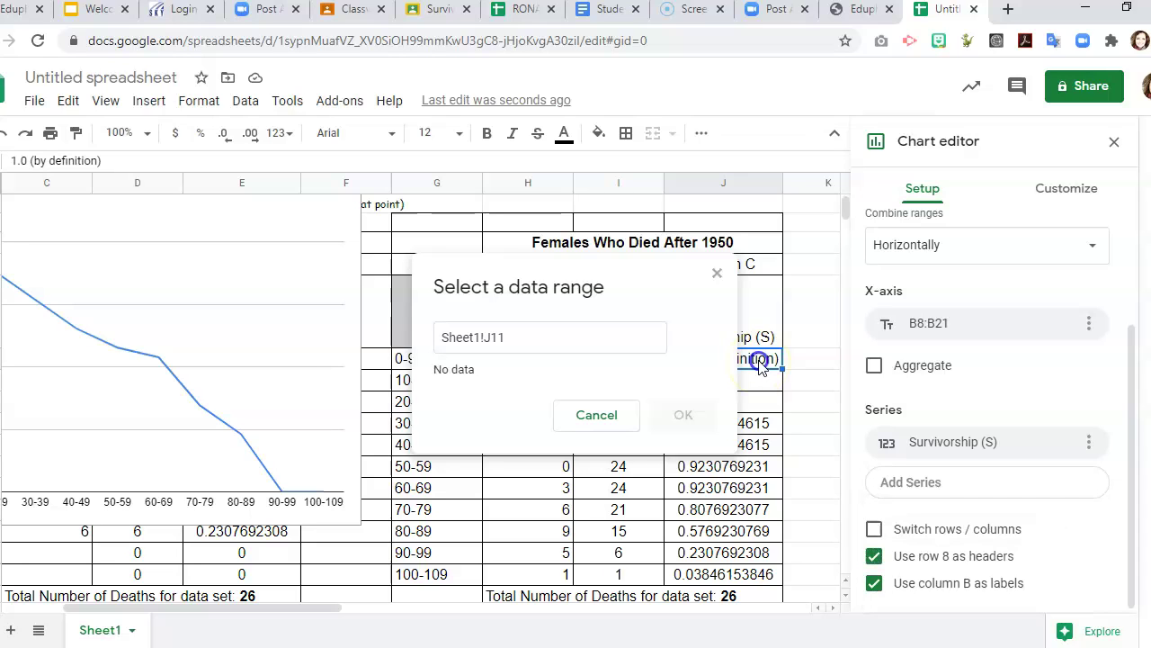
pyautogui.moveTo(758, 372); pyautogui.dragTo(755, 580)
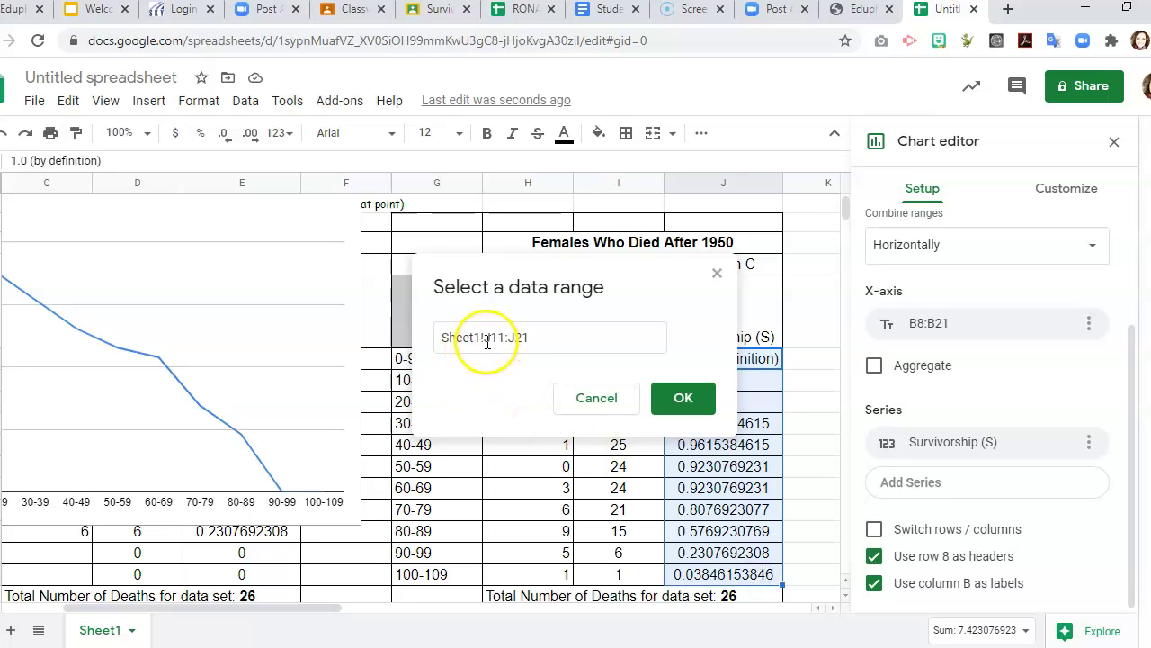
pyautogui.click(681, 401)
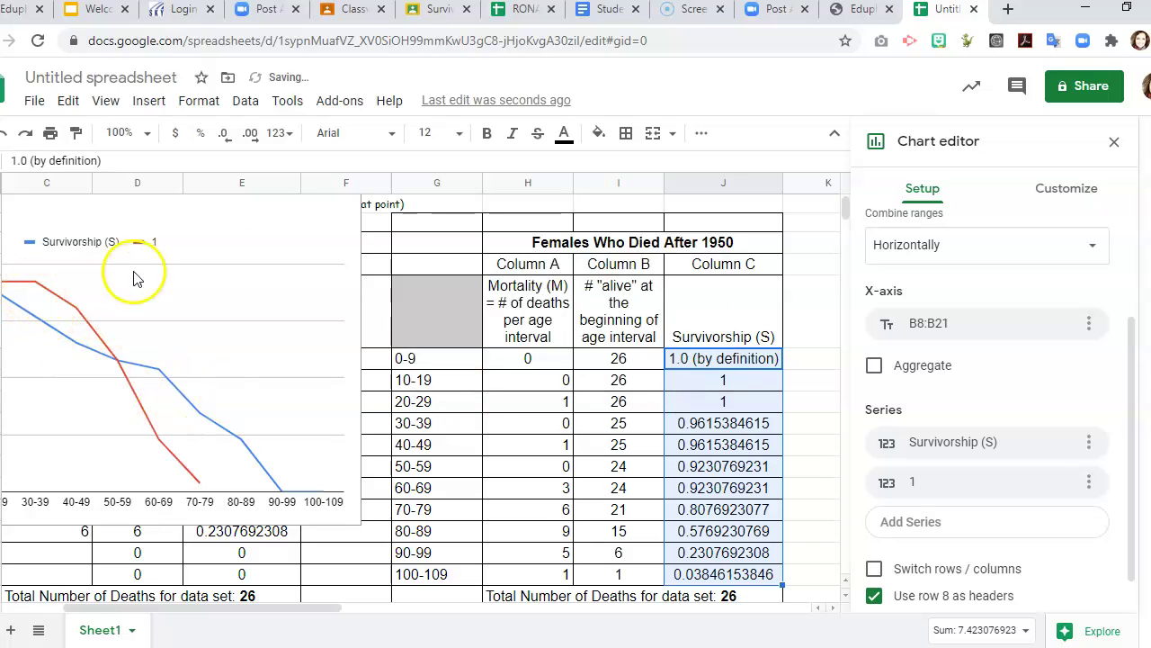
# Rename the chart's Survivorship (S) legend label to "Females who died before 1950".
pyautogui.moveTo(303, 609); pyautogui.dragTo(219, 601)
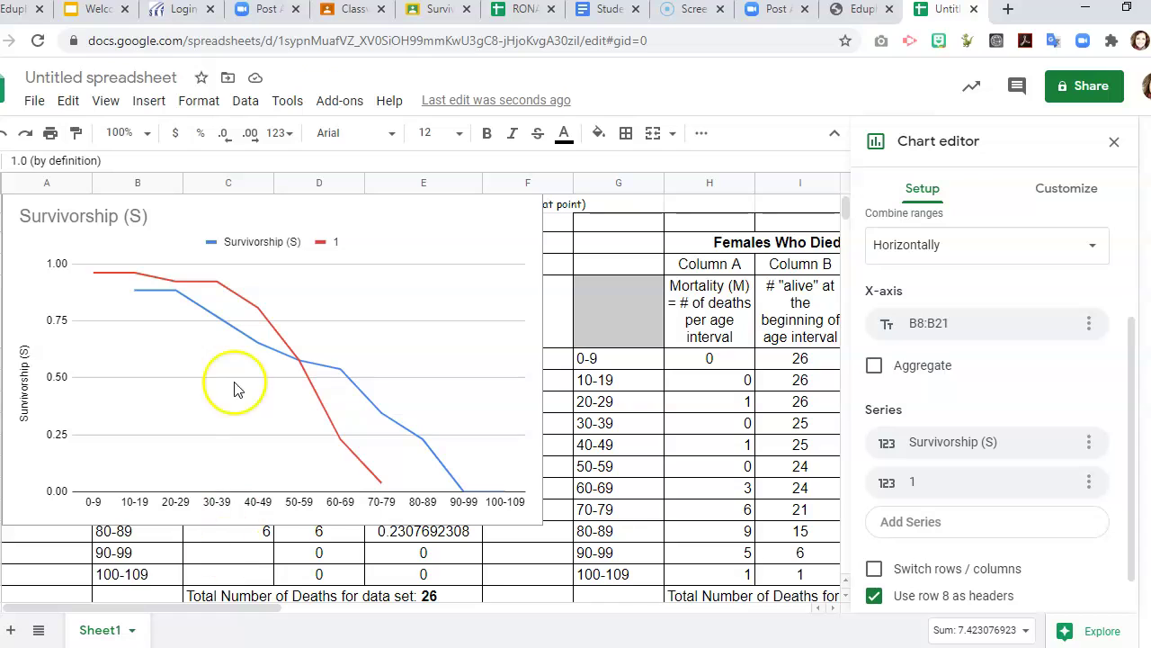
pyautogui.click(260, 246)
pyautogui.click(260, 246)
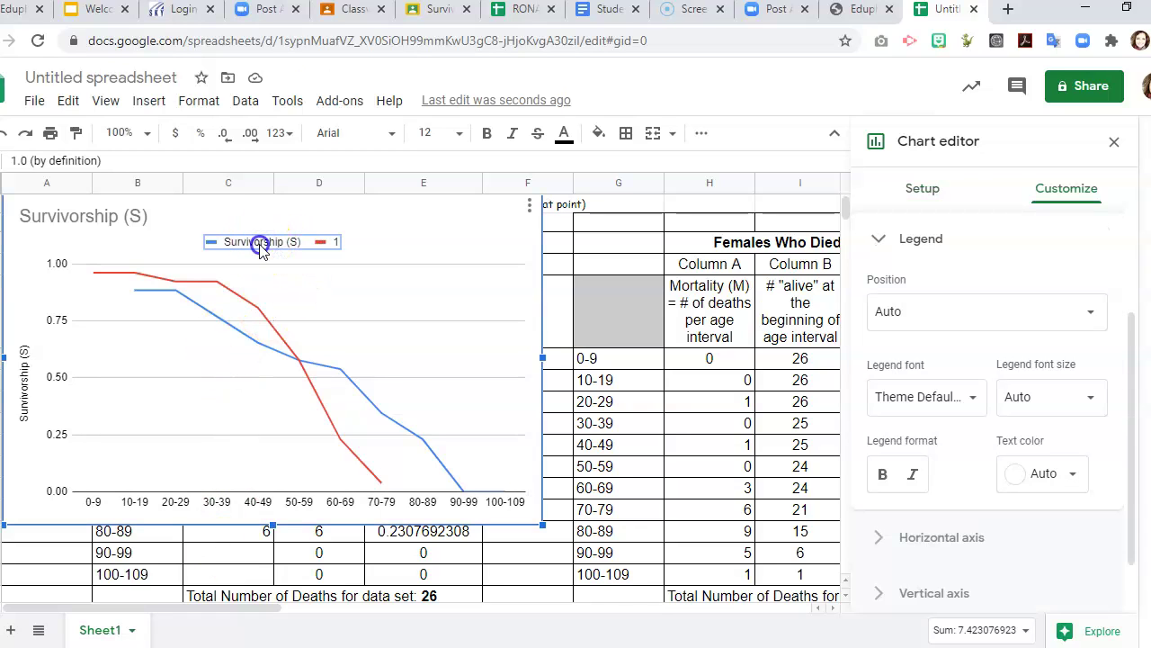
pyautogui.click(260, 244)
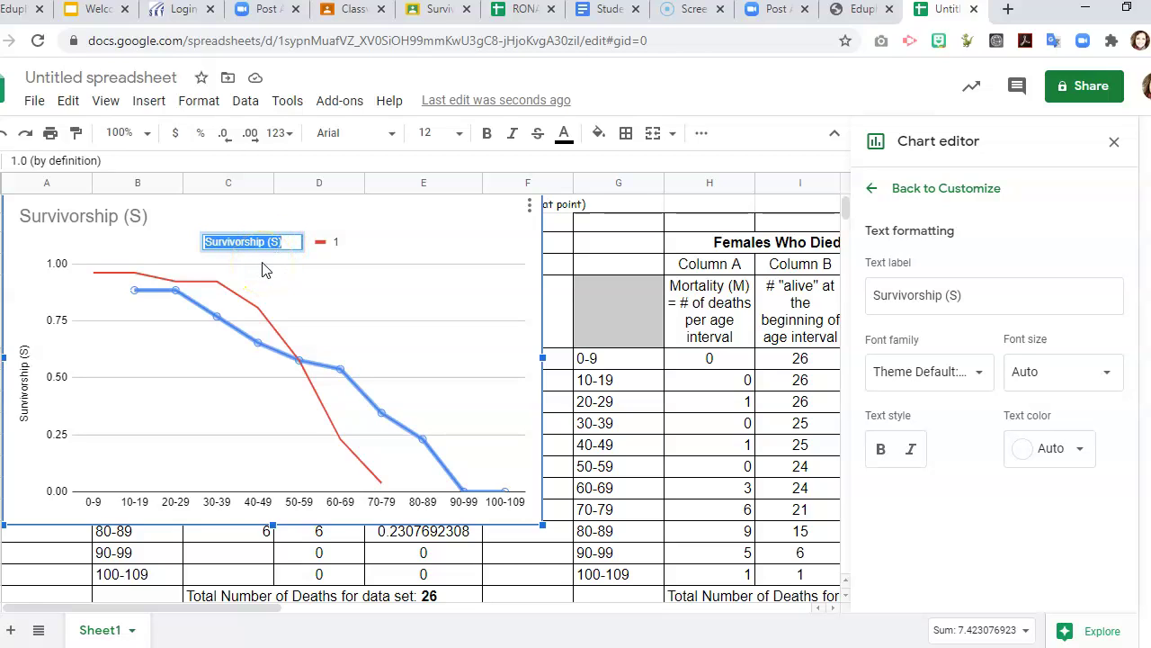
pyautogui.write('Female')
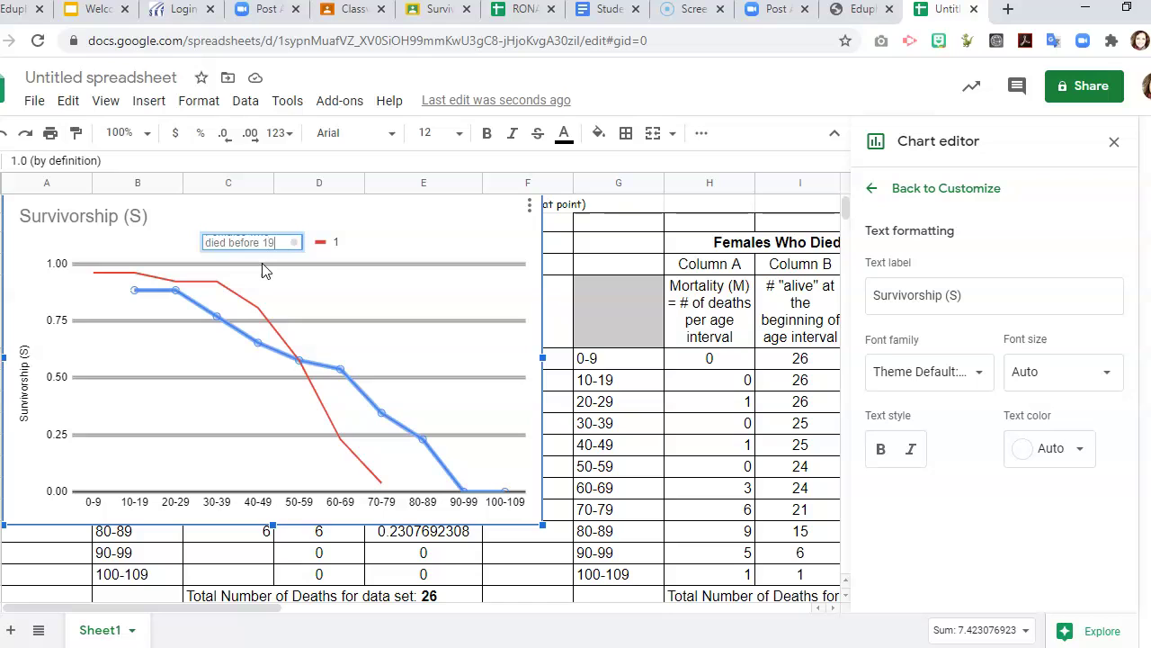
pyautogui.click(267, 271)
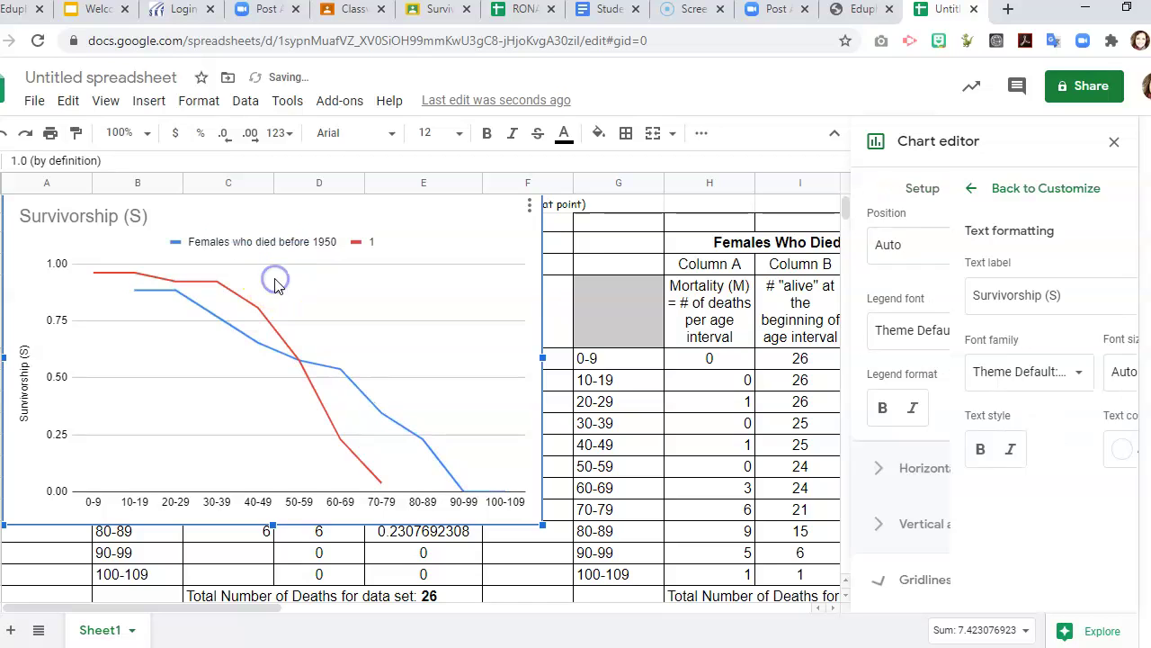
# Rename the second series' legend label to "Females who died after 1950".
pyautogui.click(368, 243)
pyautogui.click(372, 243)
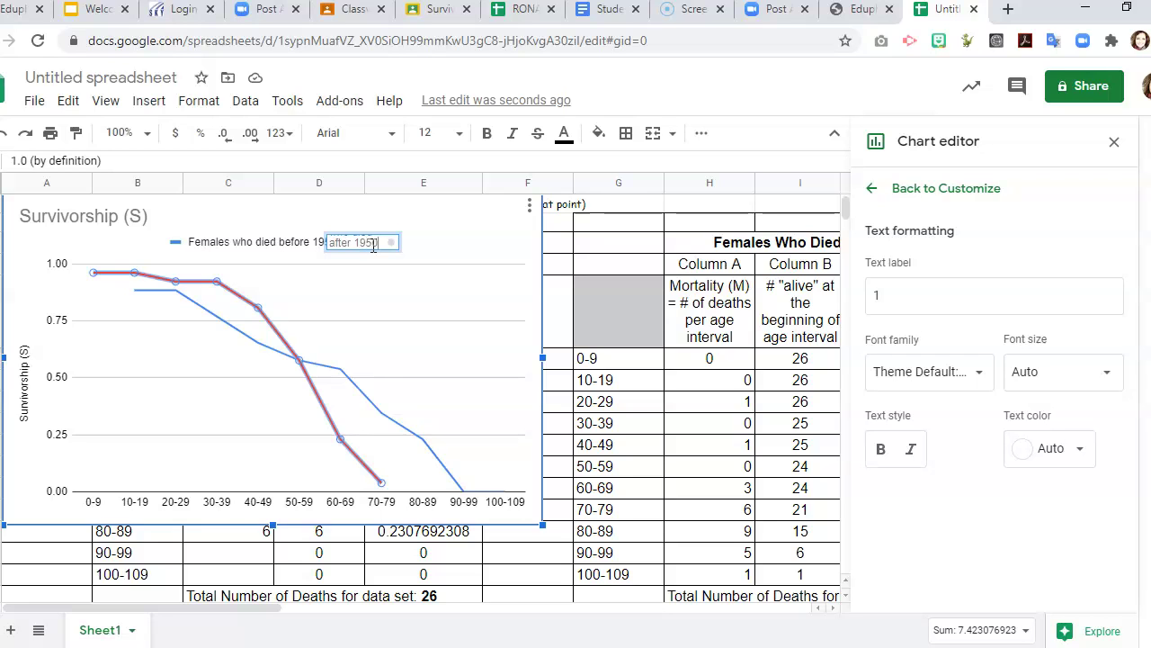
pyautogui.click(243, 377)
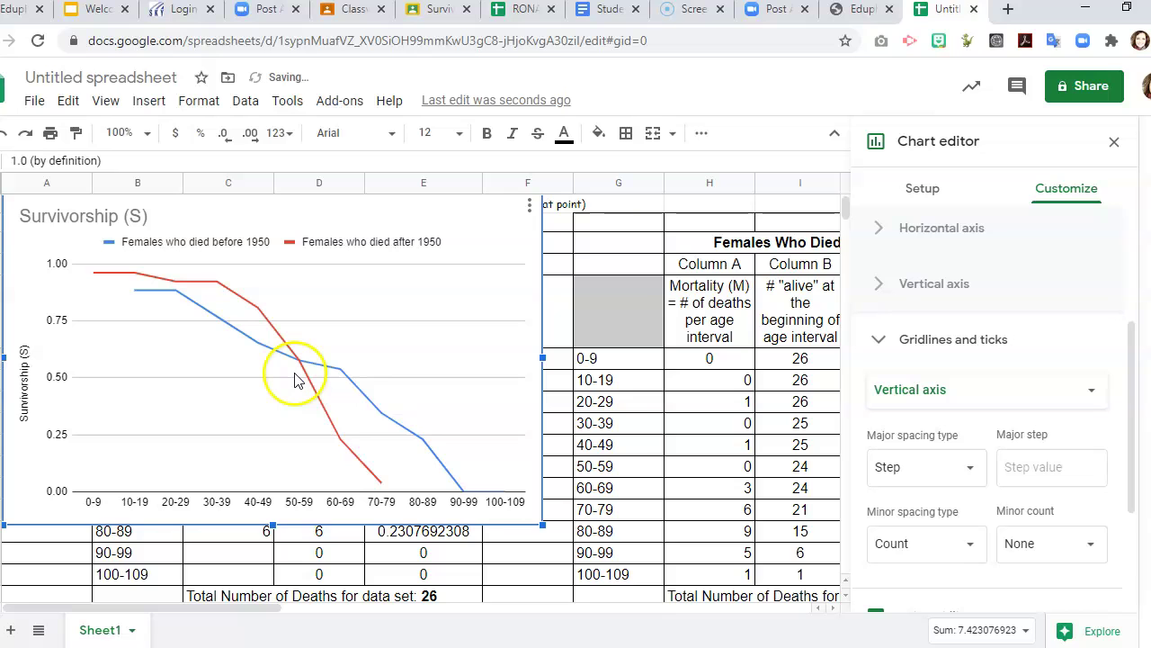
# Add the survivorship values of males who died before 1950, range E28:E38, as a third chart series.
pyautogui.scroll(-3, 611, 422)
pyautogui.scroll(-3, 612, 425)
pyautogui.scroll(-2, 612, 425)
pyautogui.scroll(-2, 613, 424)
pyautogui.scroll(1, 614, 426)
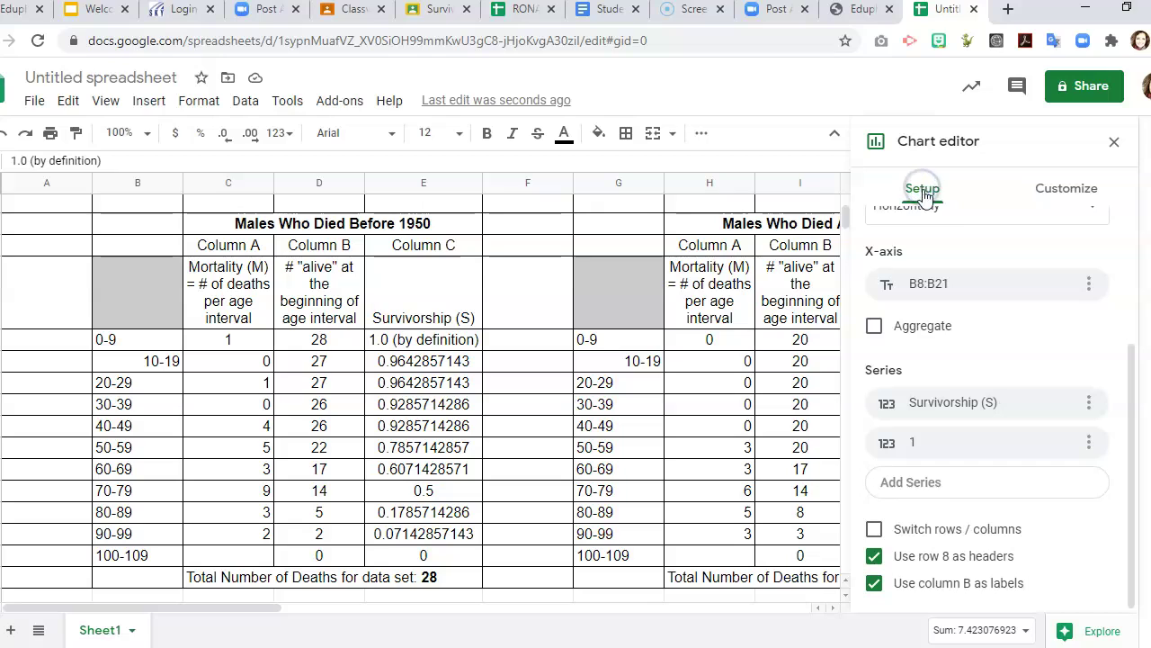
pyautogui.click(927, 486)
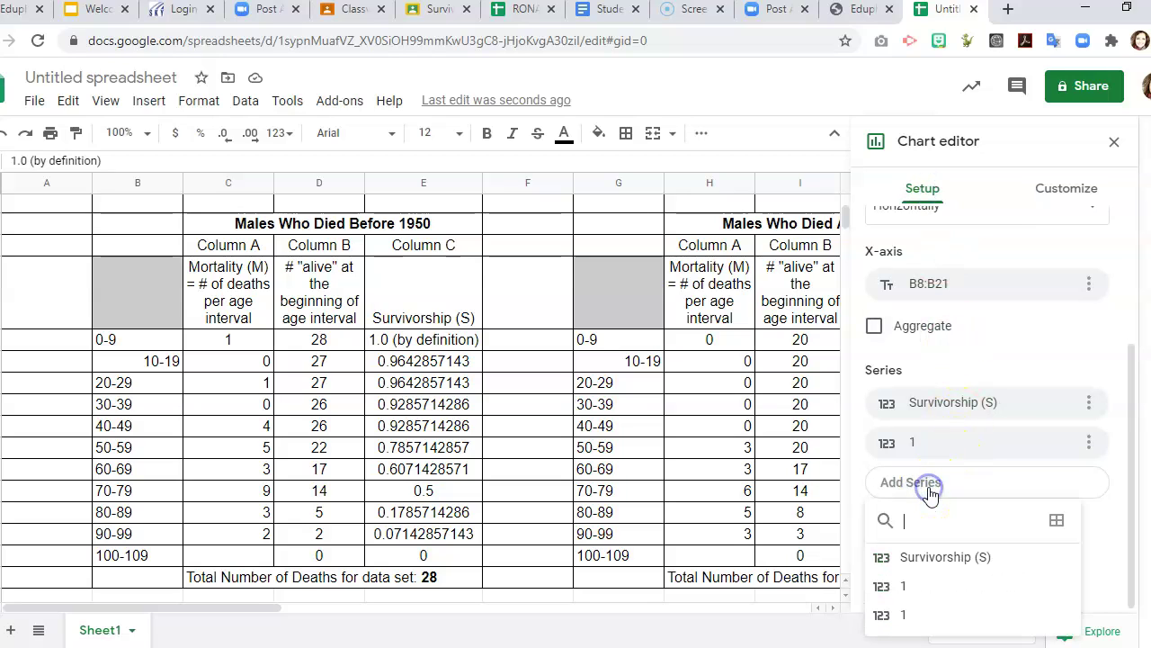
pyautogui.click(931, 489)
pyautogui.click(933, 492)
pyautogui.click(1056, 521)
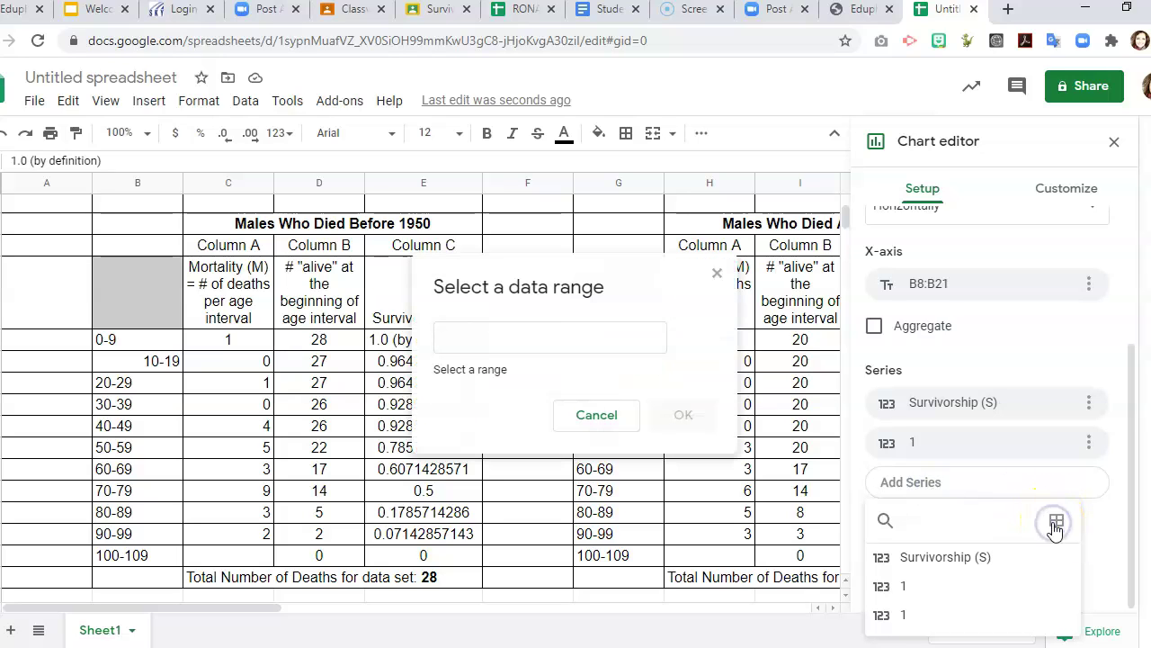
pyautogui.moveTo(394, 342); pyautogui.dragTo(396, 558)
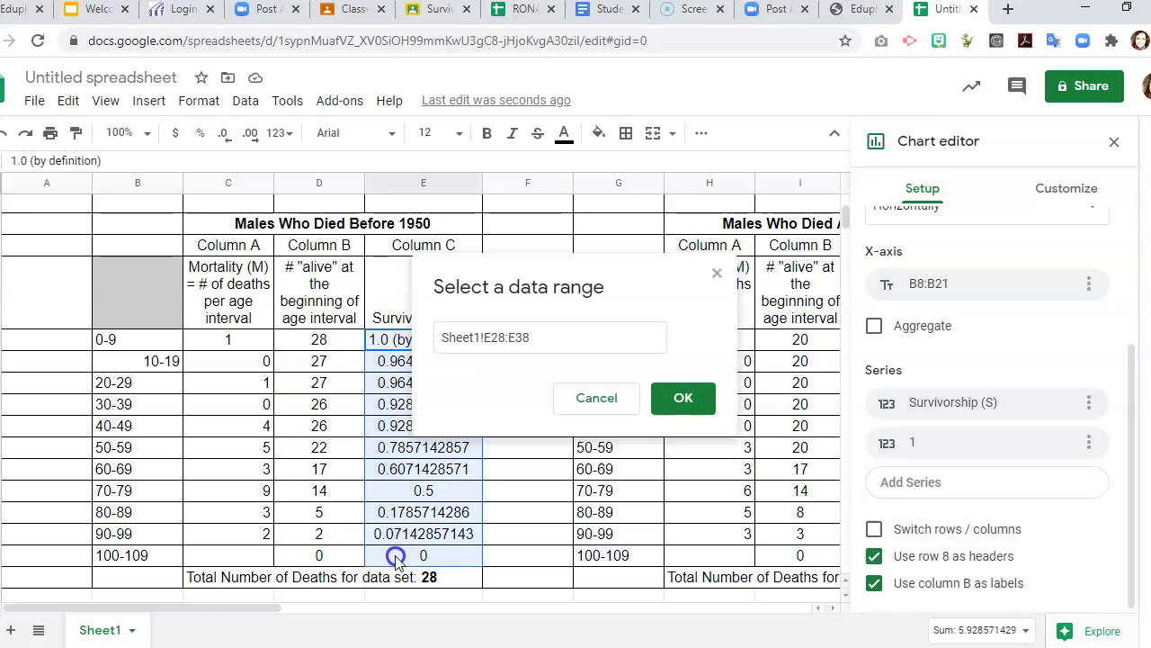
pyautogui.click(673, 399)
# Rename the third series' legend label to "Males who died before 1950", dismissing the meeting notification that interrupts the edit.
pyautogui.scroll(5, 676, 402)
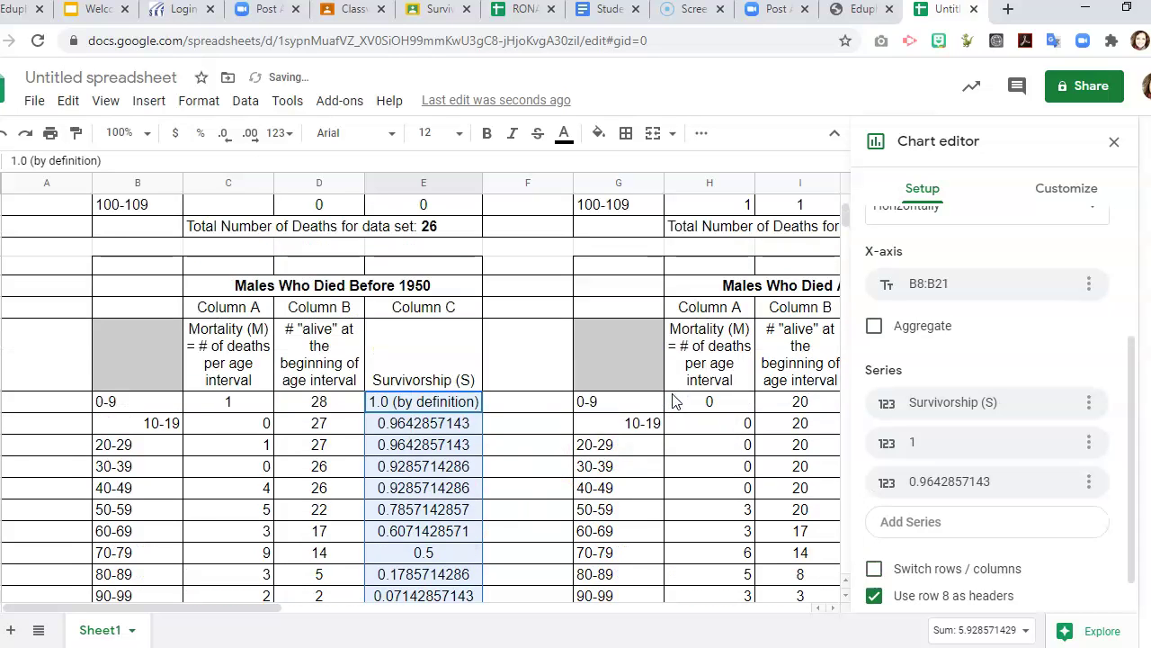
pyautogui.scroll(1, 676, 402)
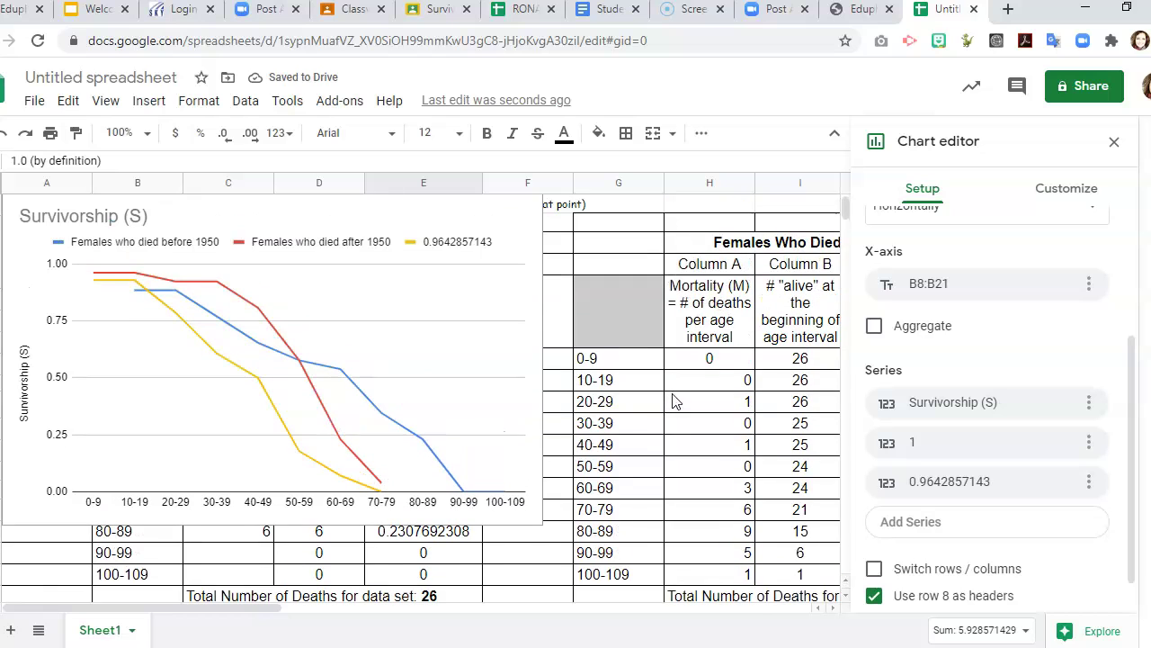
pyautogui.click(445, 245)
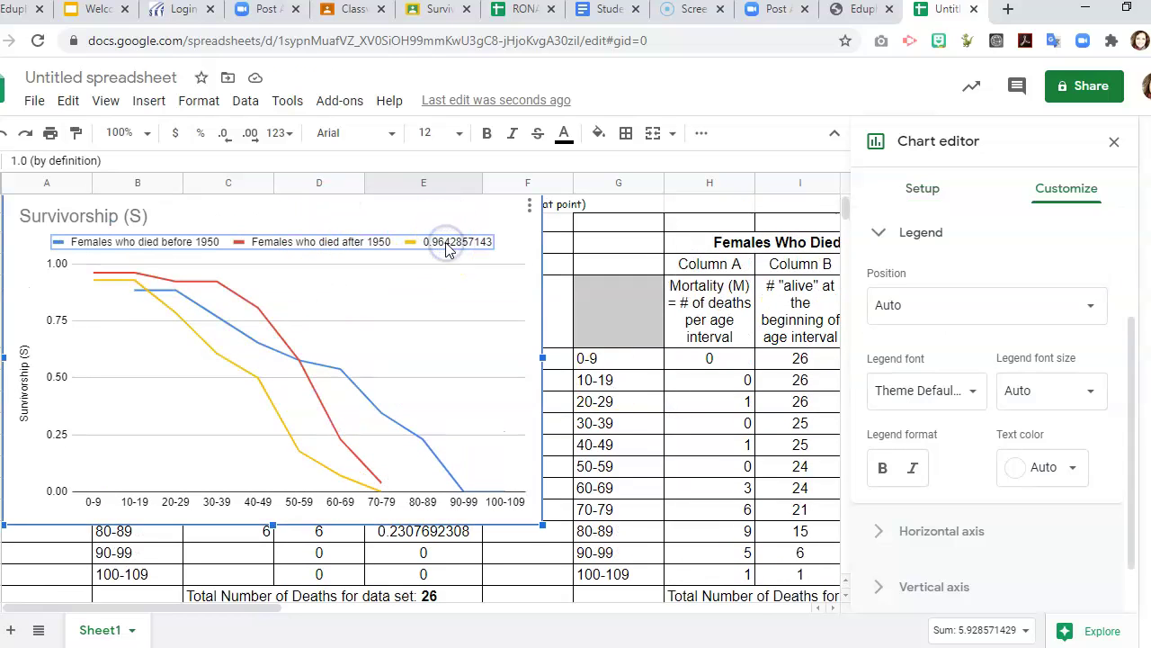
pyautogui.click(448, 247)
pyautogui.click(447, 243)
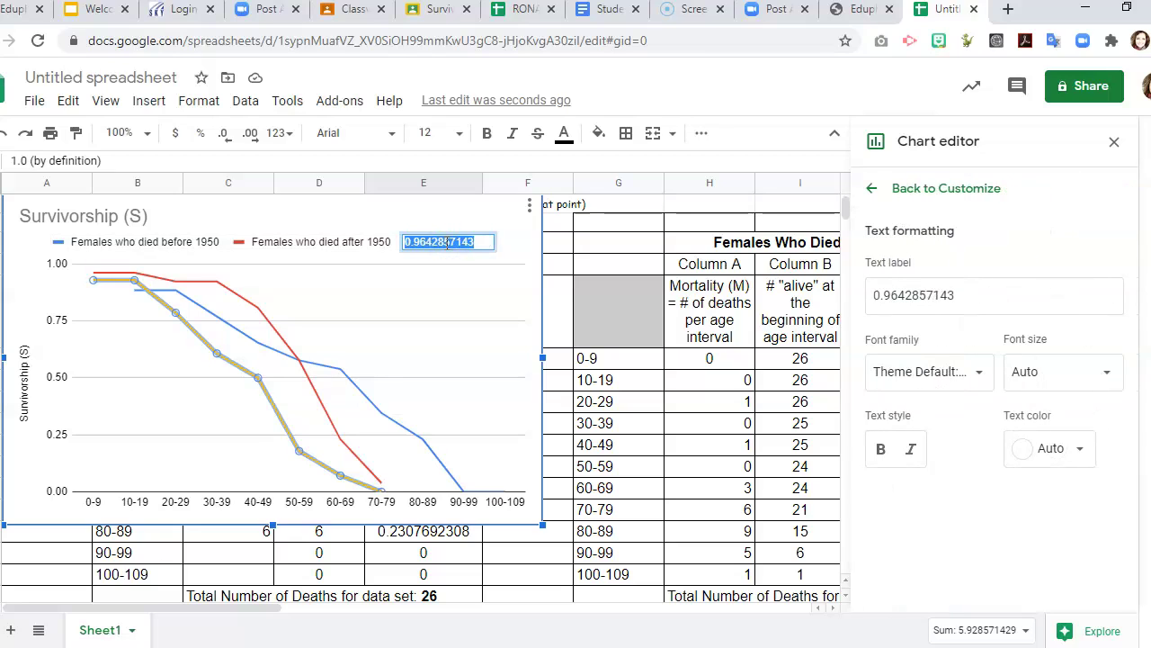
pyautogui.write('Males who')
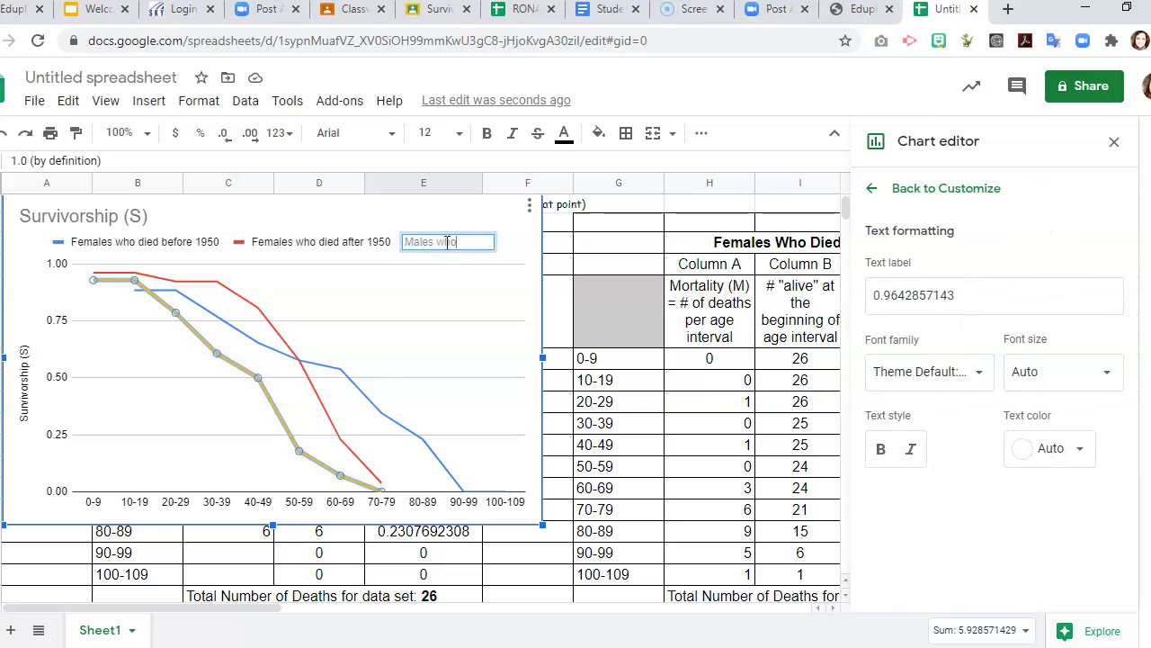
pyautogui.write(' died be')
pyautogui.write('fore 19')
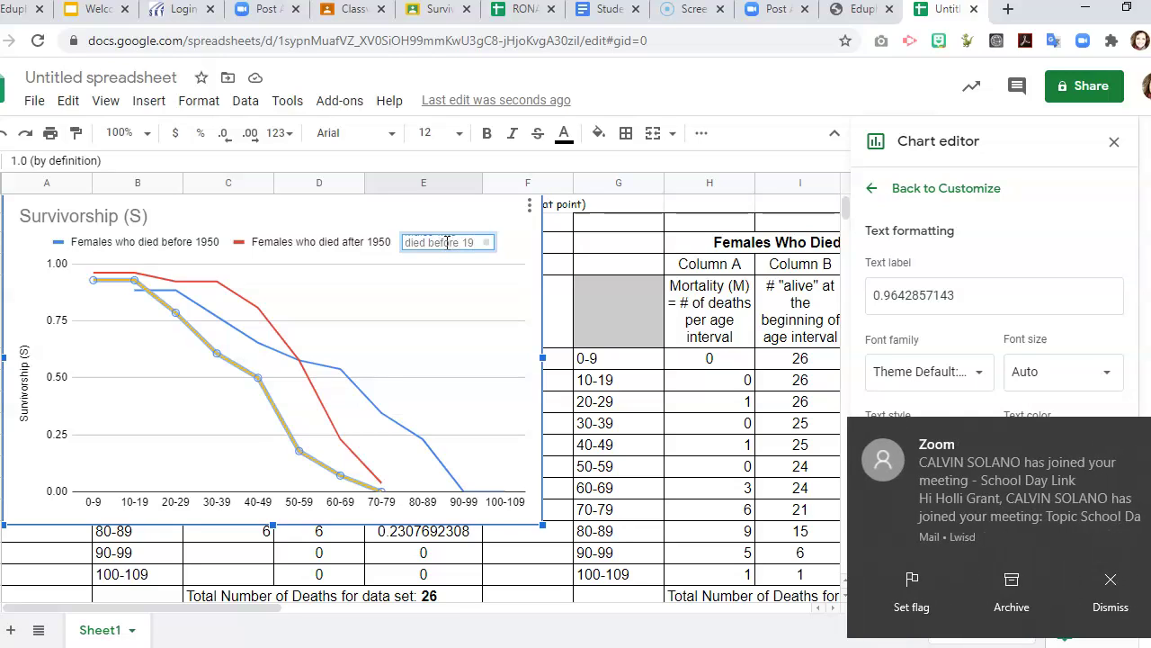
pyautogui.click(1110, 581)
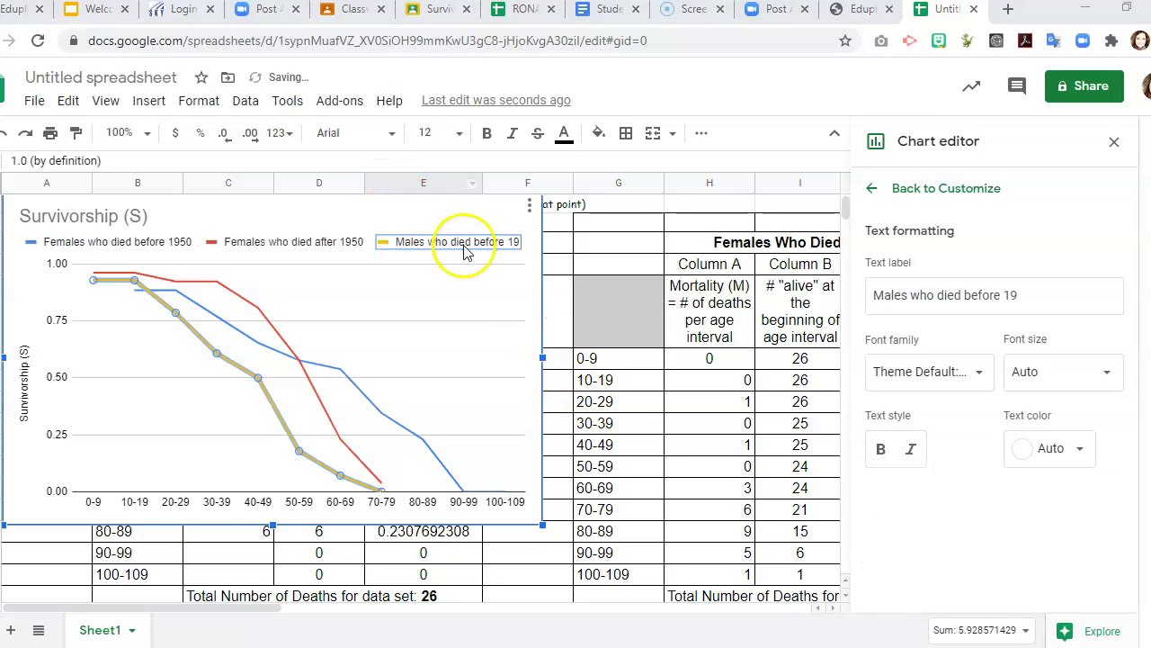
pyautogui.click(490, 242)
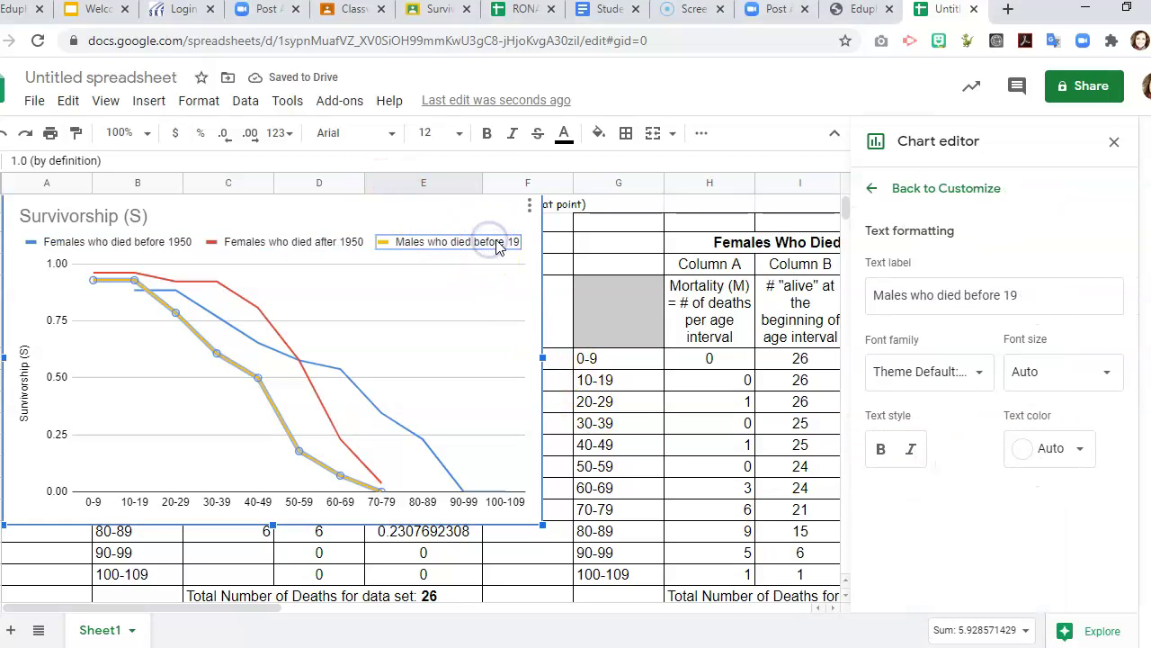
pyautogui.doubleClick(514, 241)
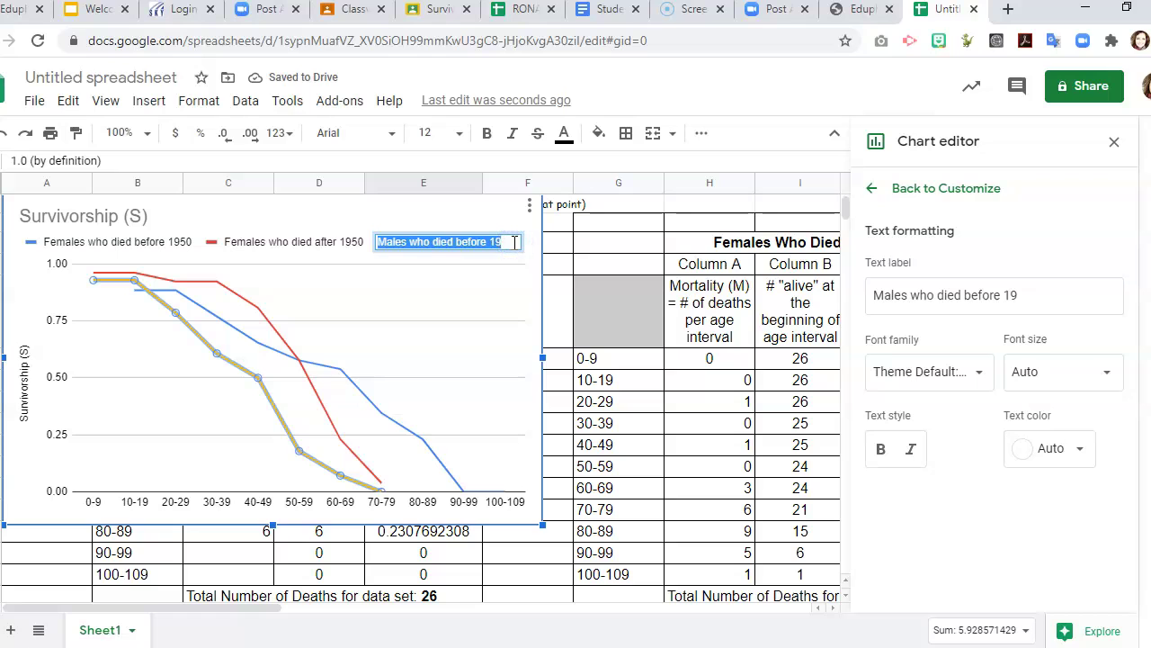
pyautogui.click(515, 242)
pyautogui.write('50')
pyautogui.click(576, 349)
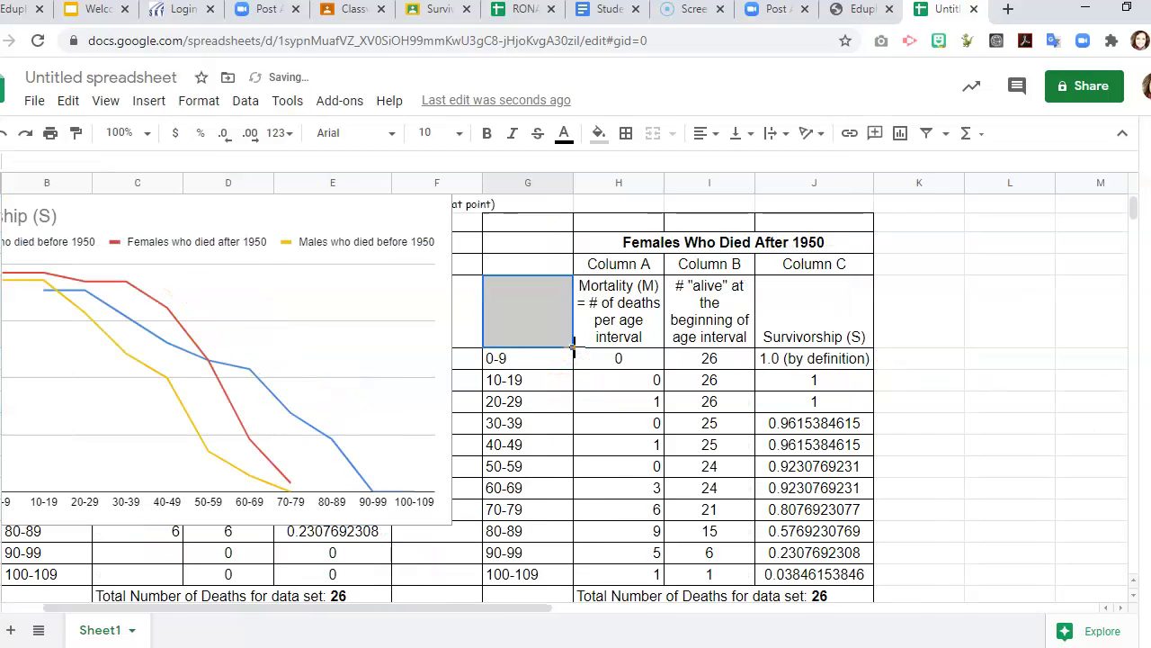
# Add the survivorship values in column J of the Males Who Died After 1950 table as a fourth chart series.
pyautogui.scroll(-5, 573, 349)
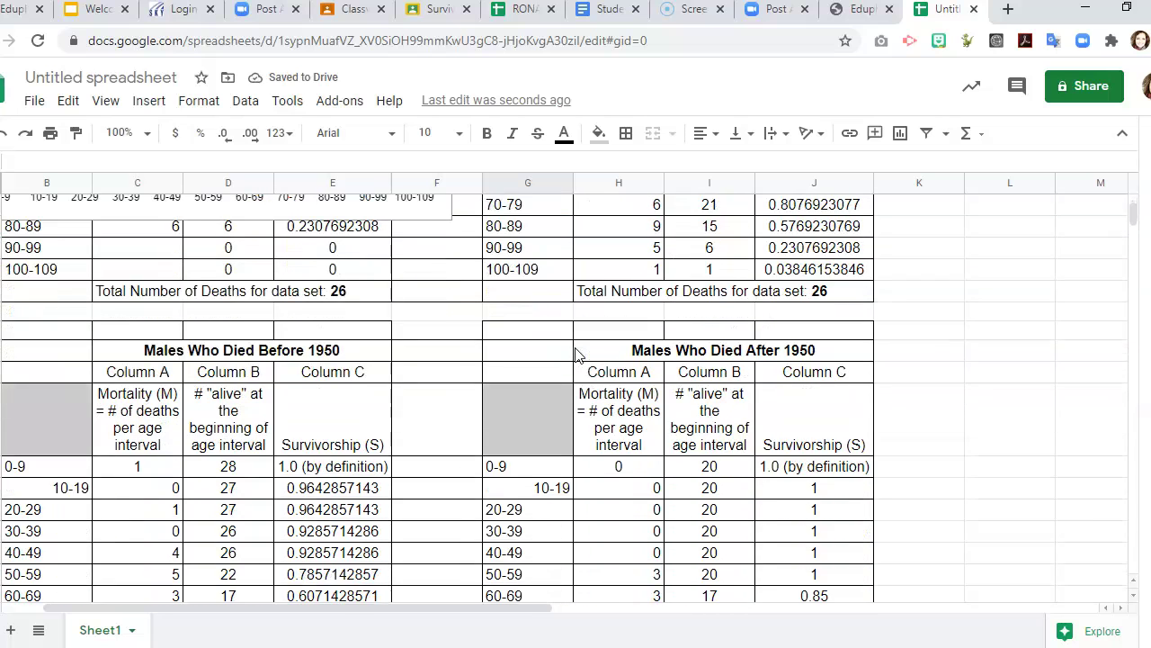
pyautogui.scroll(5, 576, 352)
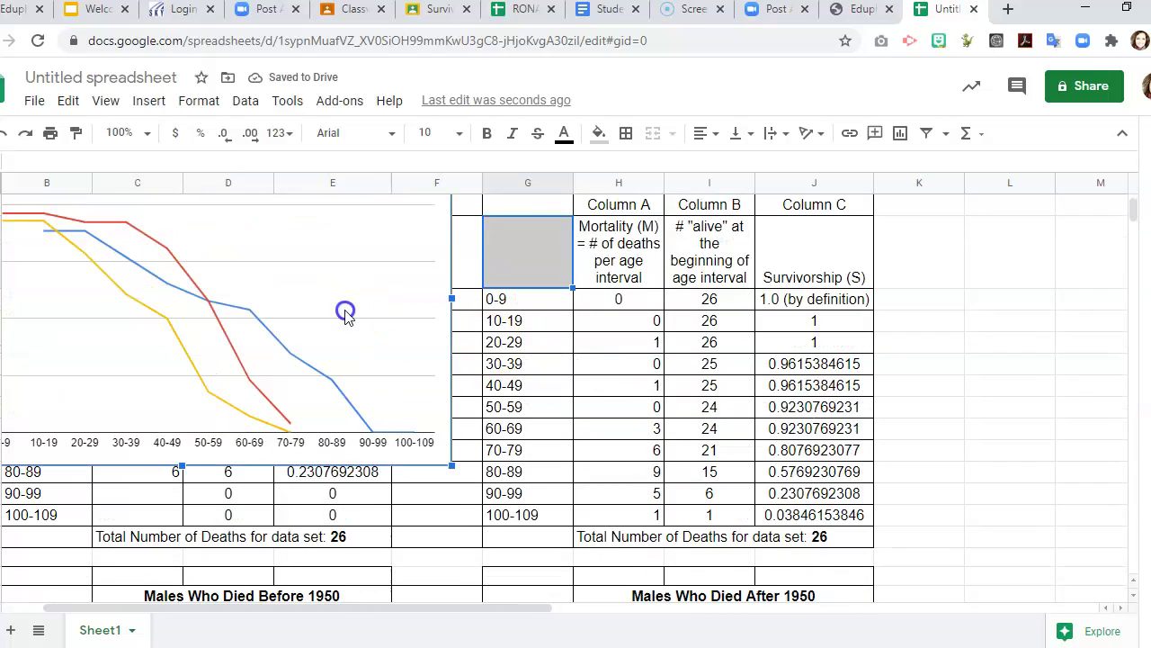
pyautogui.doubleClick(346, 312)
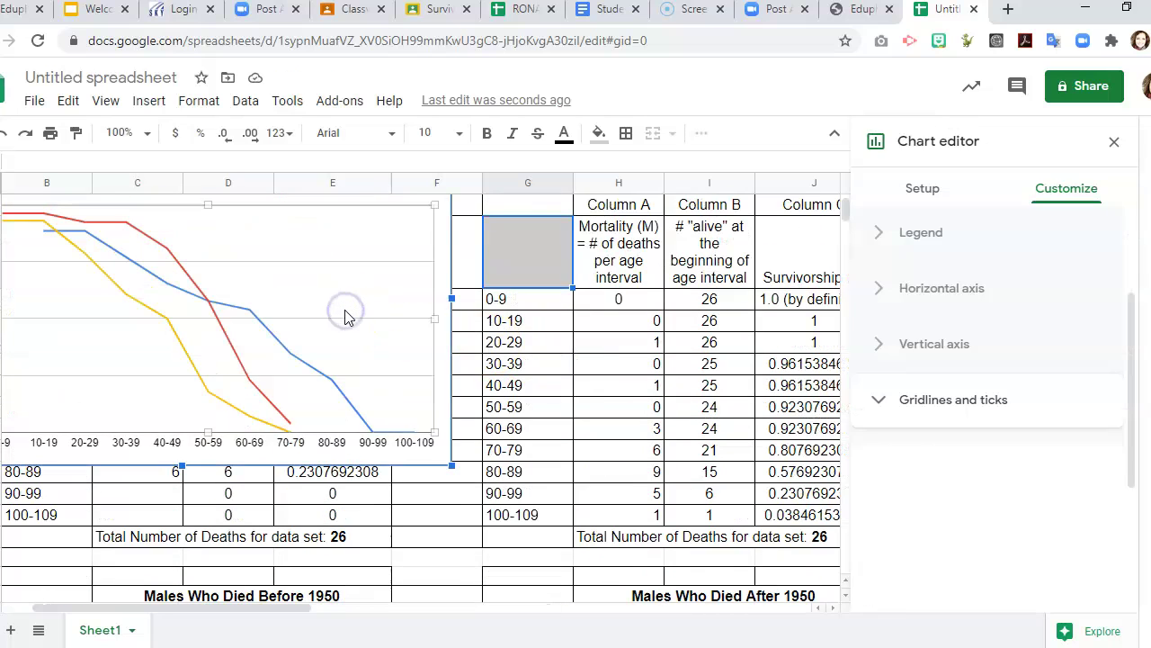
pyautogui.click(939, 199)
pyautogui.scroll(-1, 1005, 470)
pyautogui.click(911, 509)
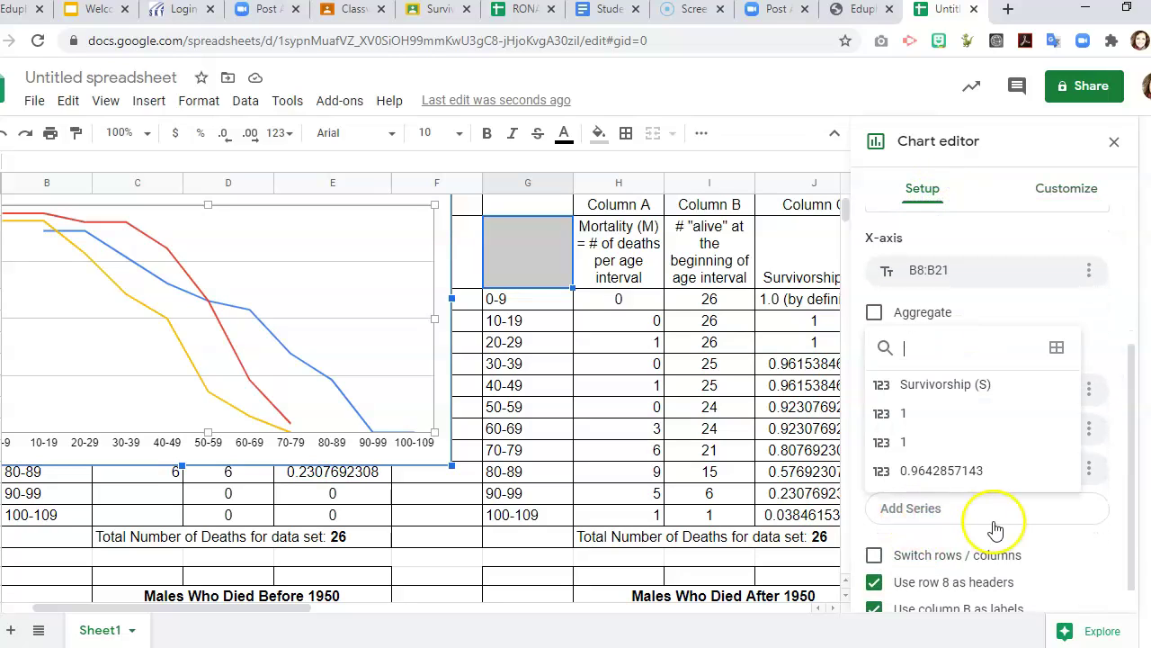
pyautogui.click(1057, 351)
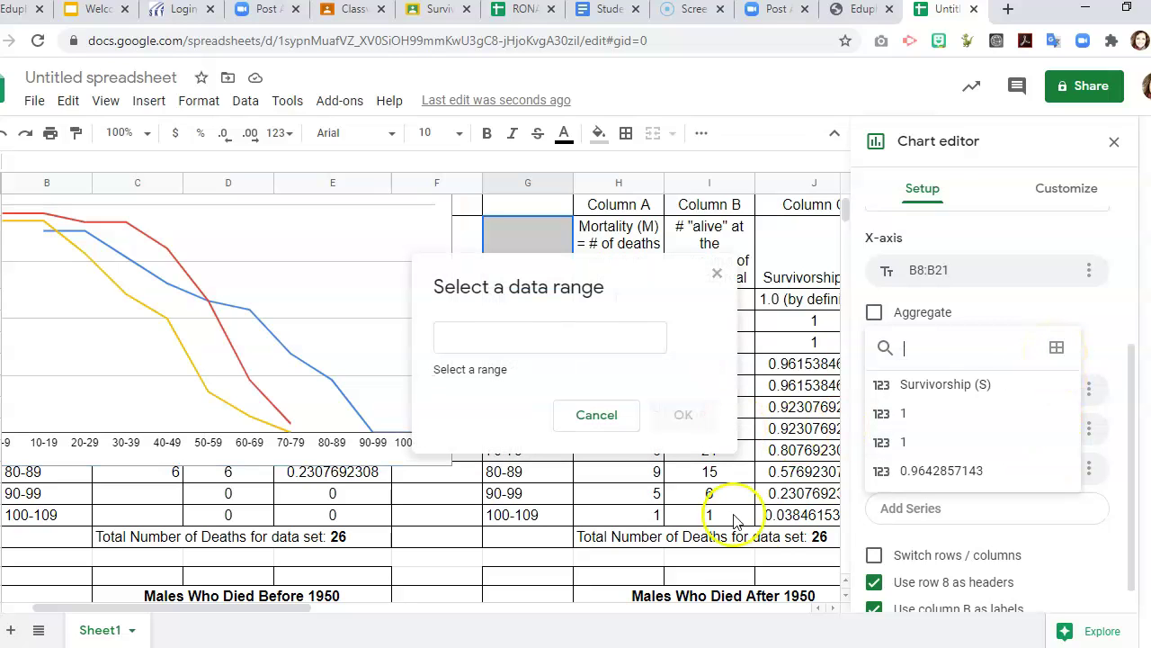
pyautogui.click(787, 595)
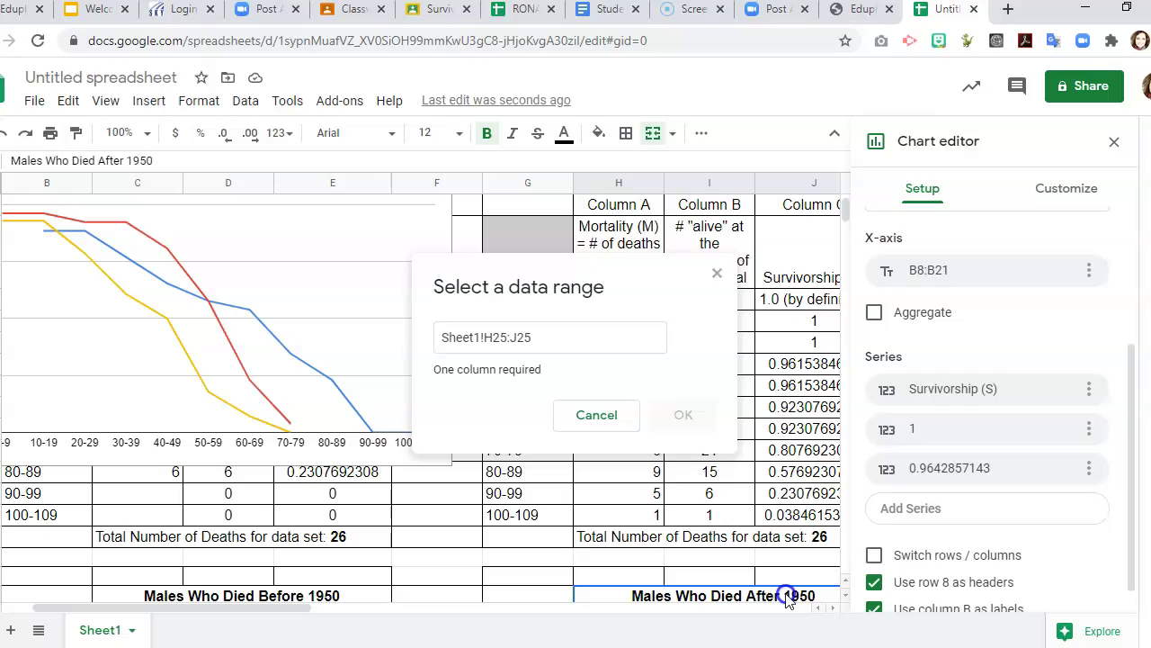
pyautogui.hscroll(5, 686, 552)
pyautogui.scroll(-3, 689, 560)
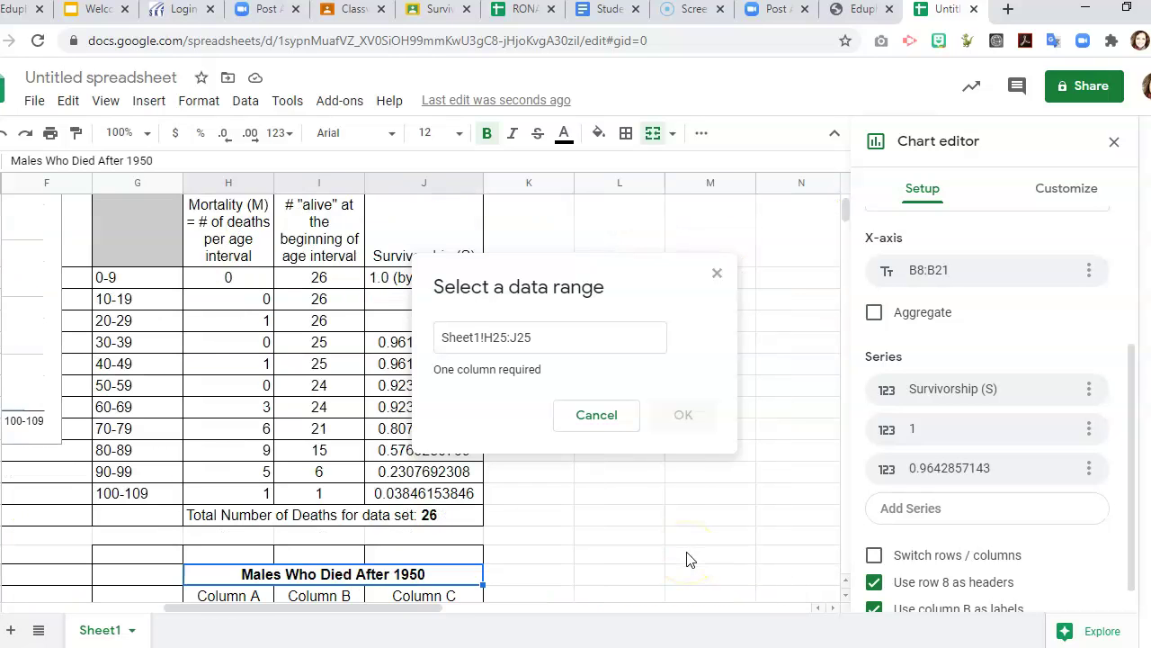
pyautogui.scroll(-4, 688, 557)
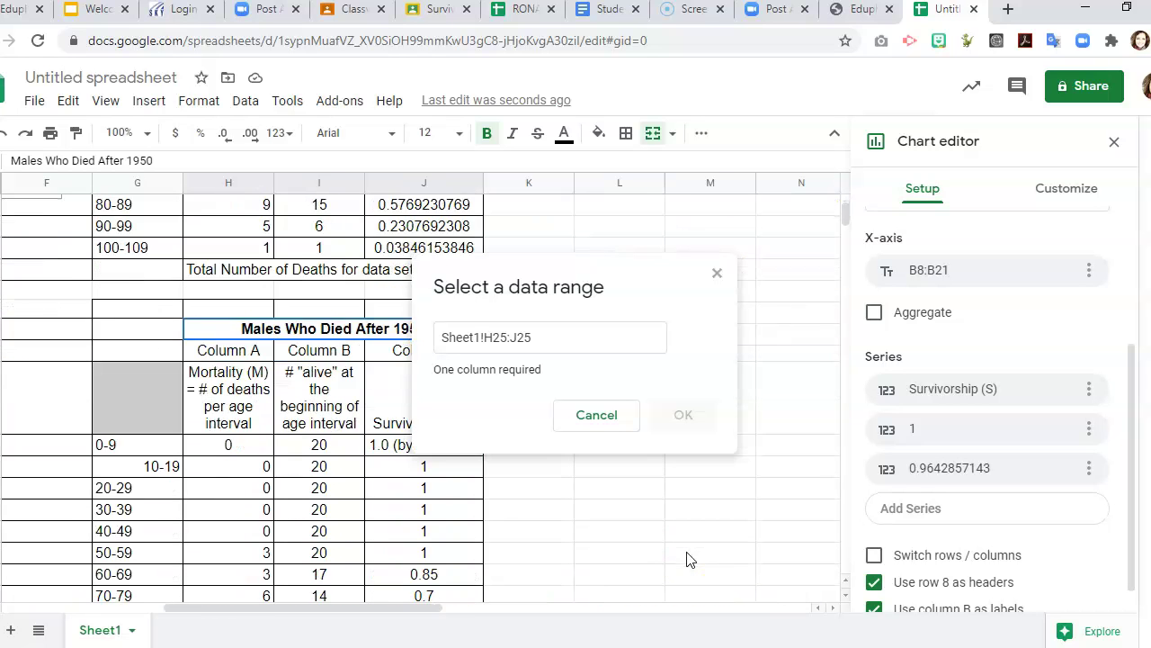
pyautogui.moveTo(369, 455); pyautogui.dragTo(394, 499)
pyautogui.click(677, 397)
# Rename the fourth series' legend label to "Males who died after 1950".
pyautogui.hscroll(-5, 326, 461)
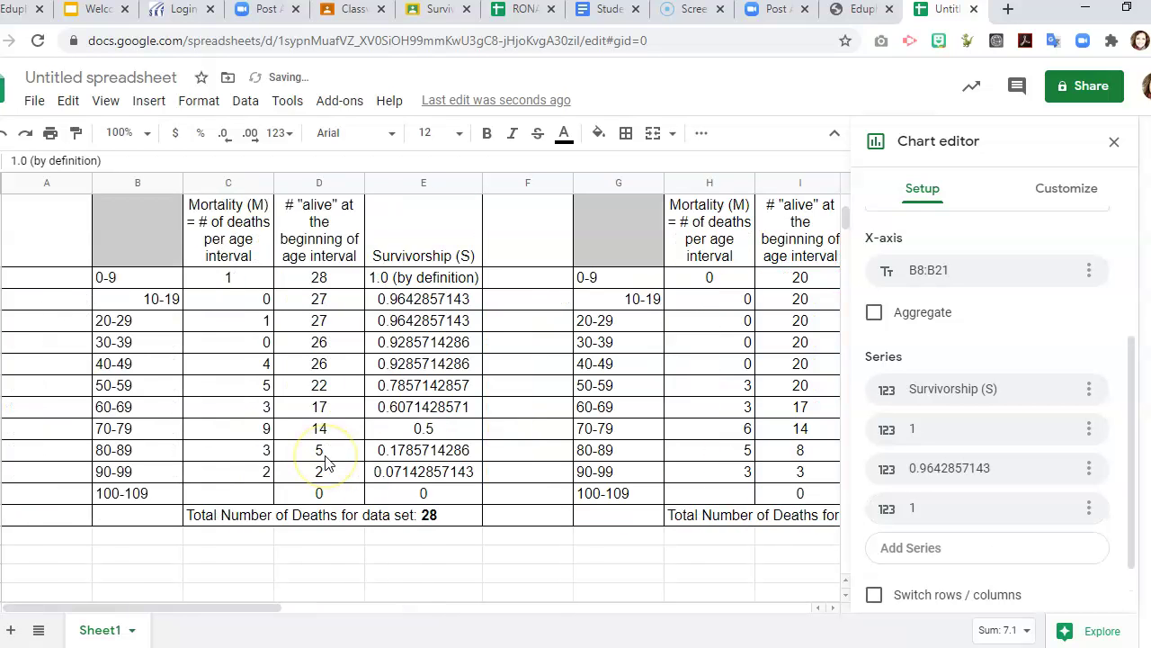
pyautogui.scroll(6, 326, 462)
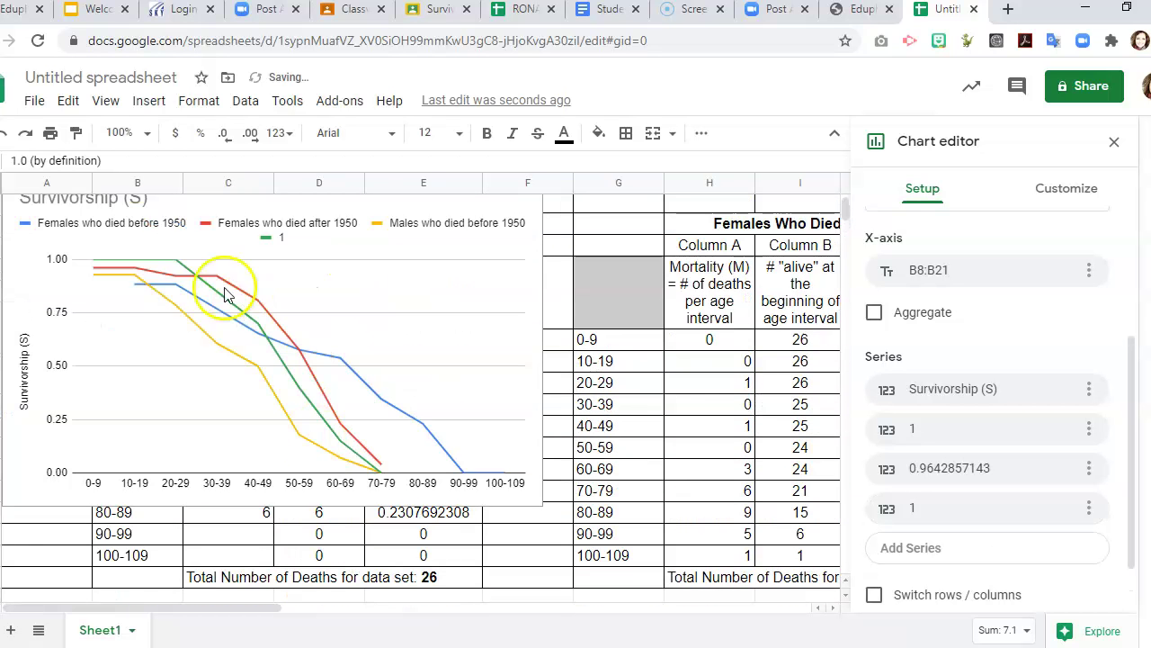
pyautogui.click(274, 241)
pyautogui.click(275, 241)
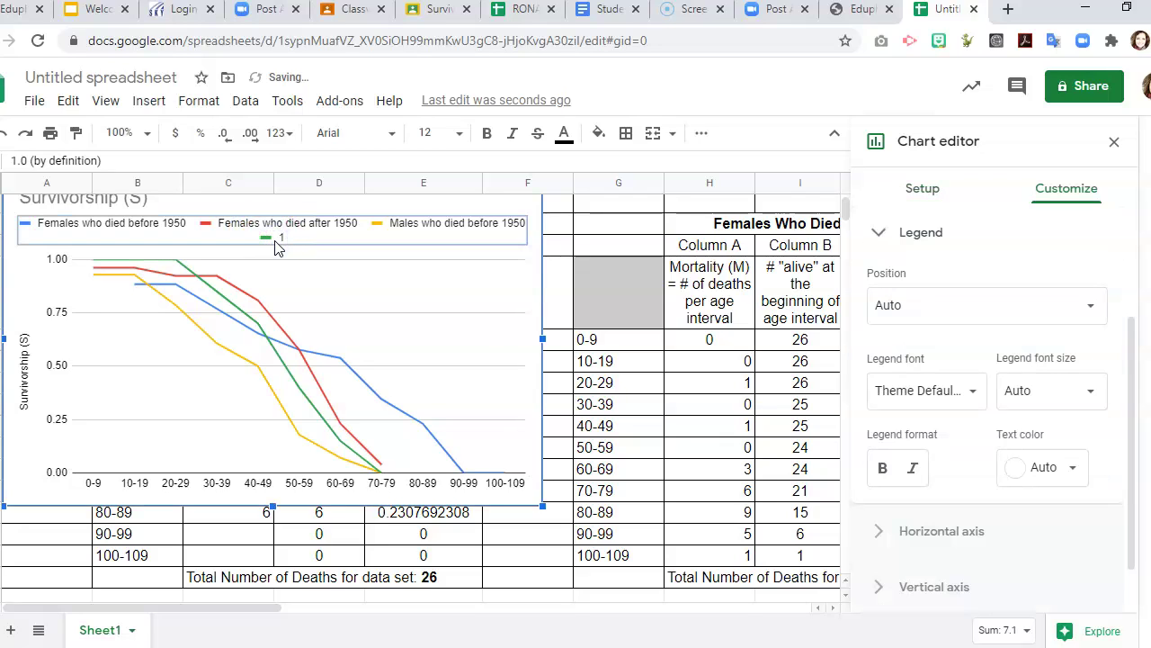
pyautogui.click(274, 241)
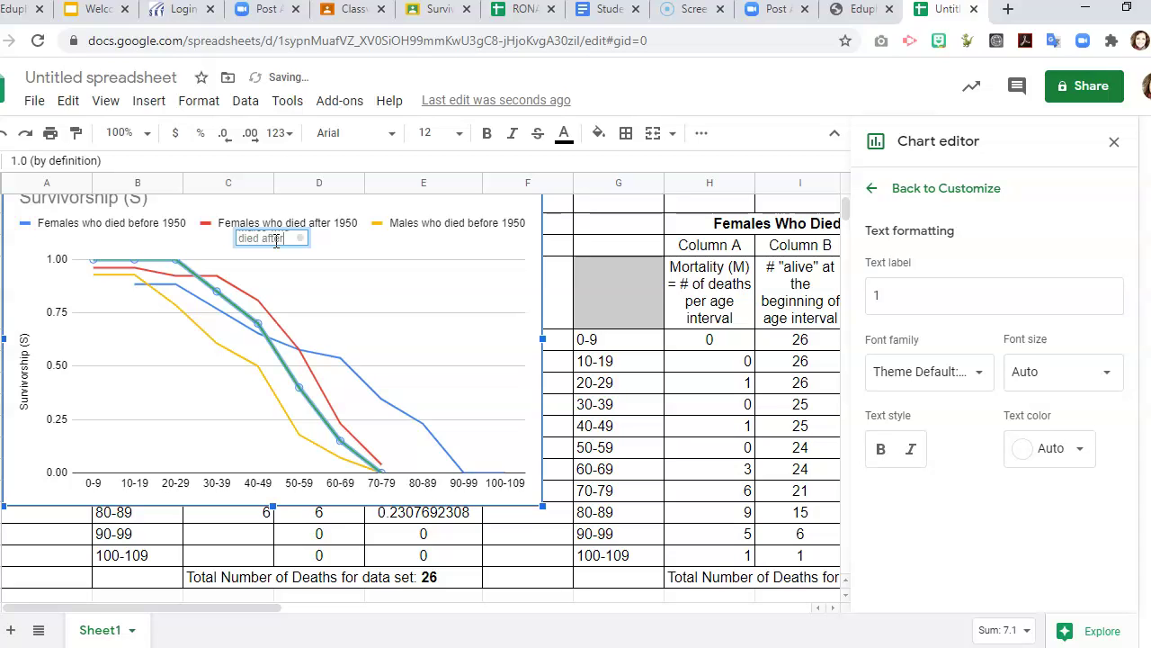
pyautogui.hotkey('ctrl', 'z')
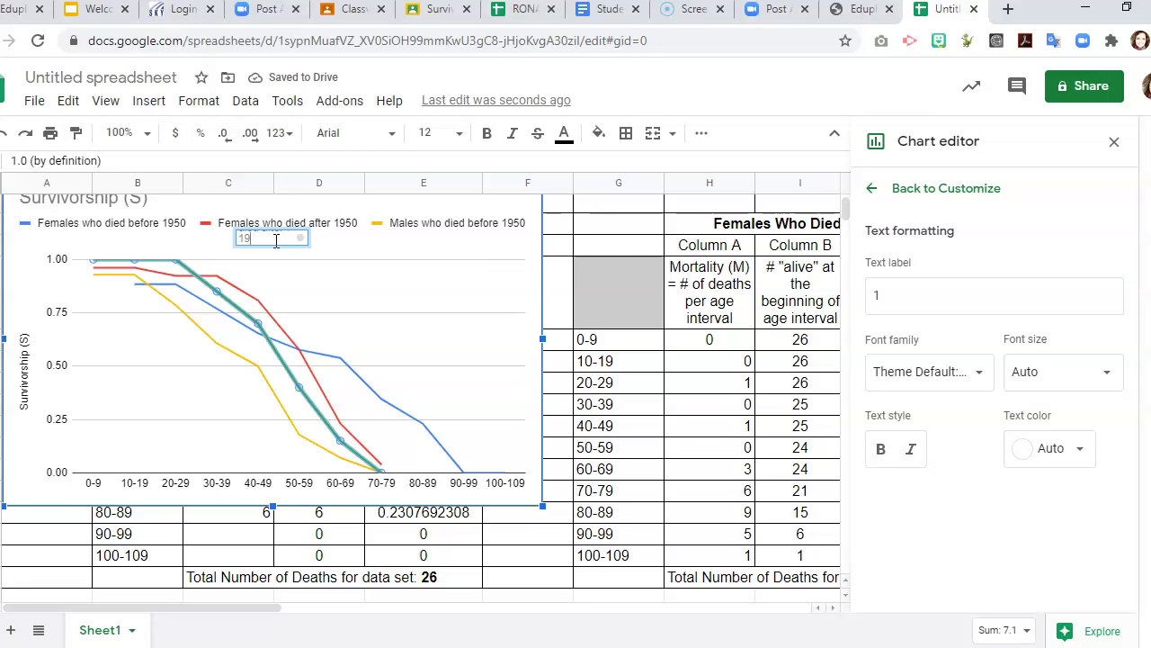
pyautogui.click(568, 338)
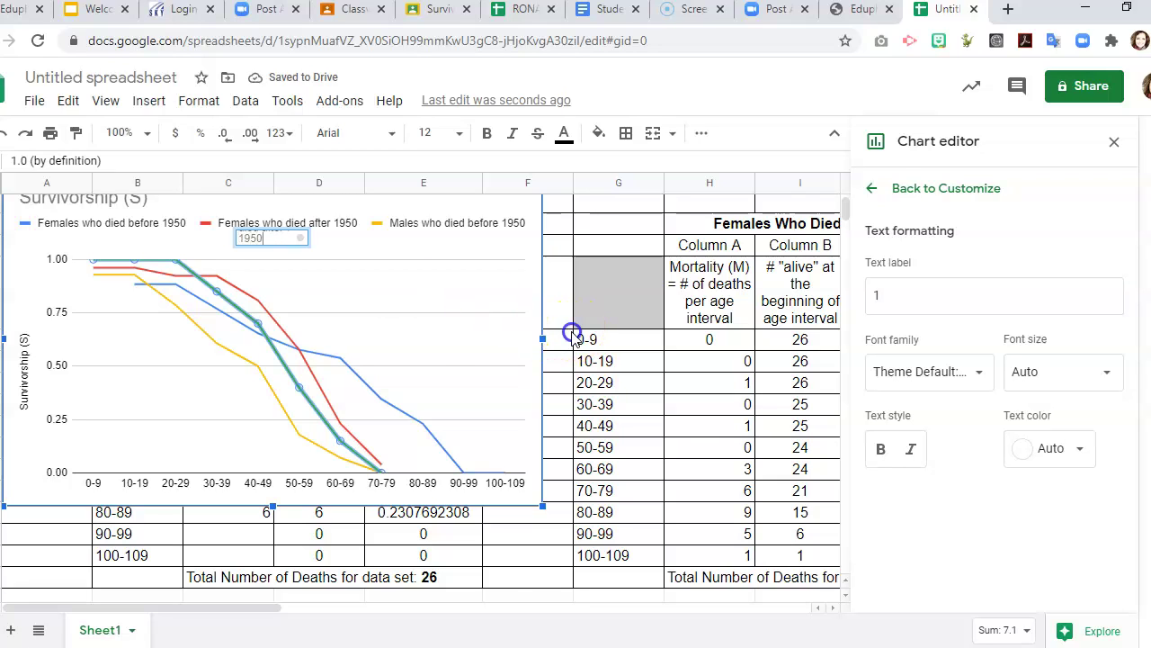